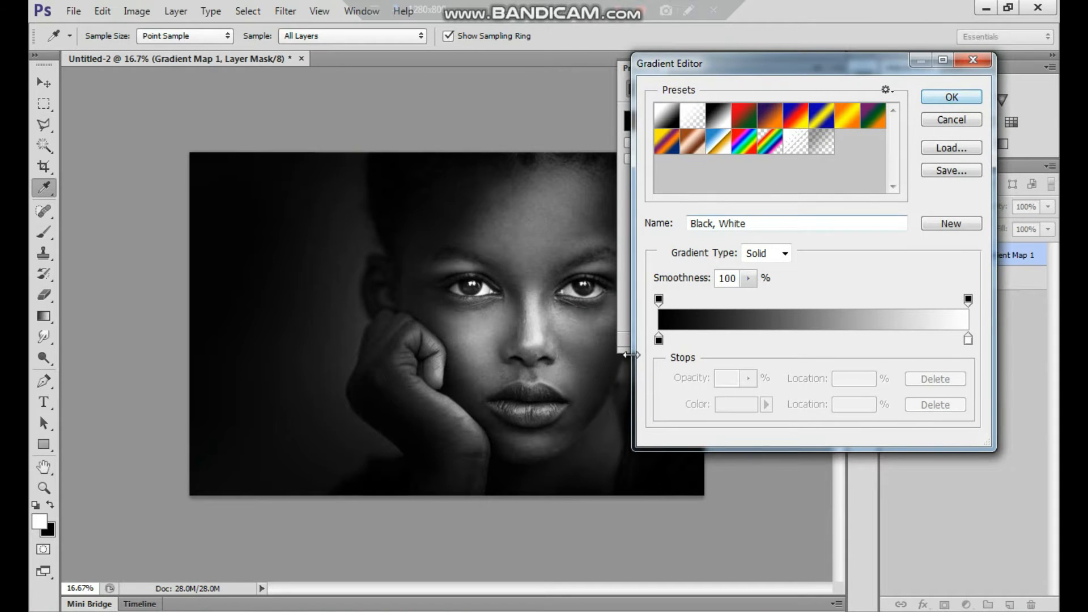
Check the colour source of the gradient's black stop and accept the black-to-white gradient for the gradient map
{"action": "left_click", "coordinate": [658, 340]}
{"action": "left_click", "coordinate": [766, 404]}
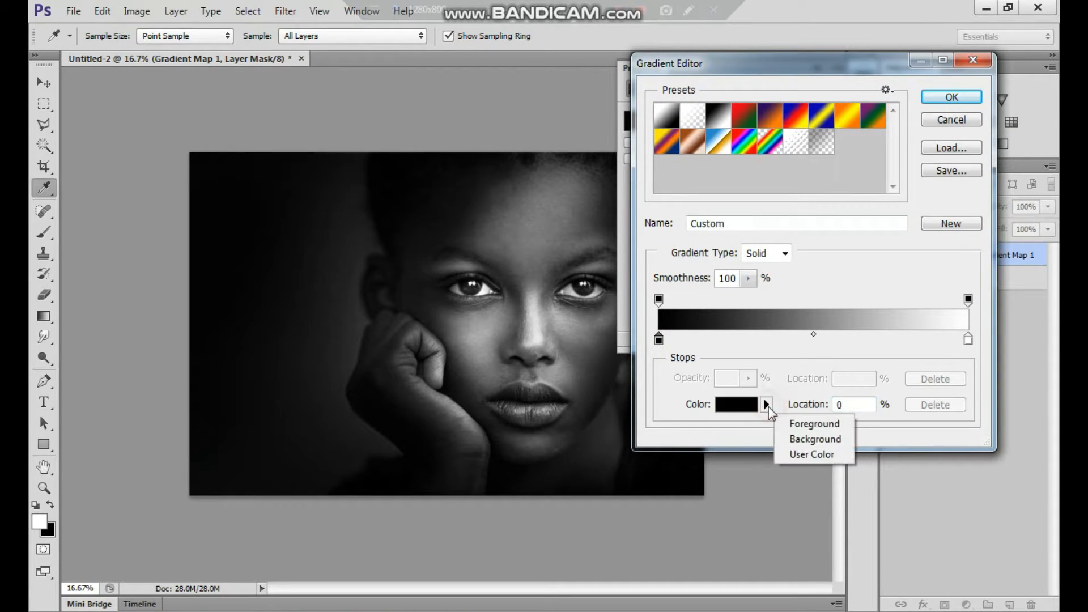
{"action": "left_click", "coordinate": [767, 405]}
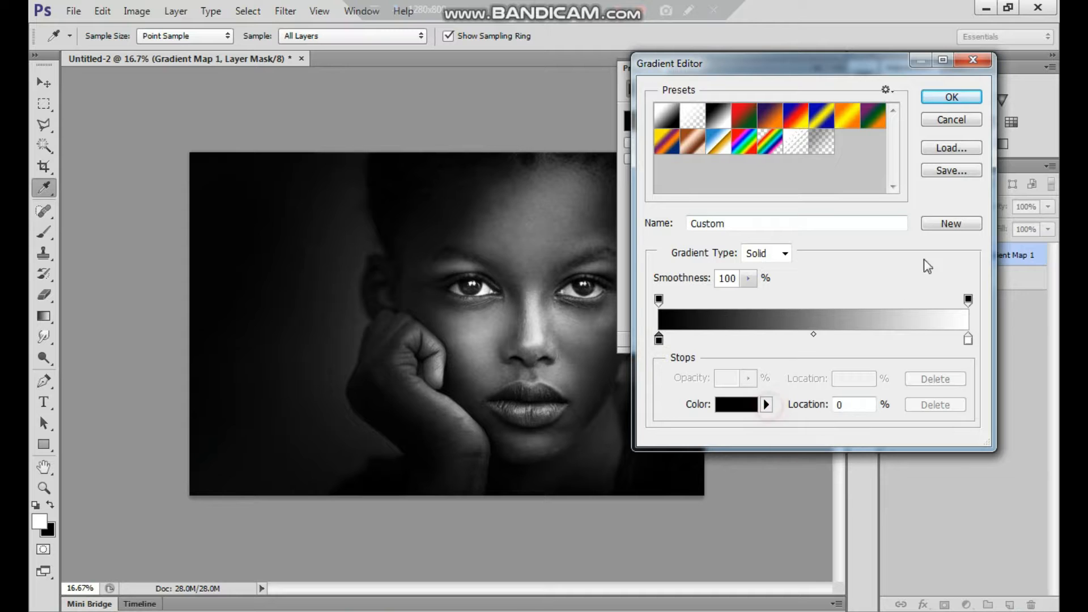
{"action": "left_click", "coordinate": [951, 96]}
{"action": "key", "text": "Tab"}
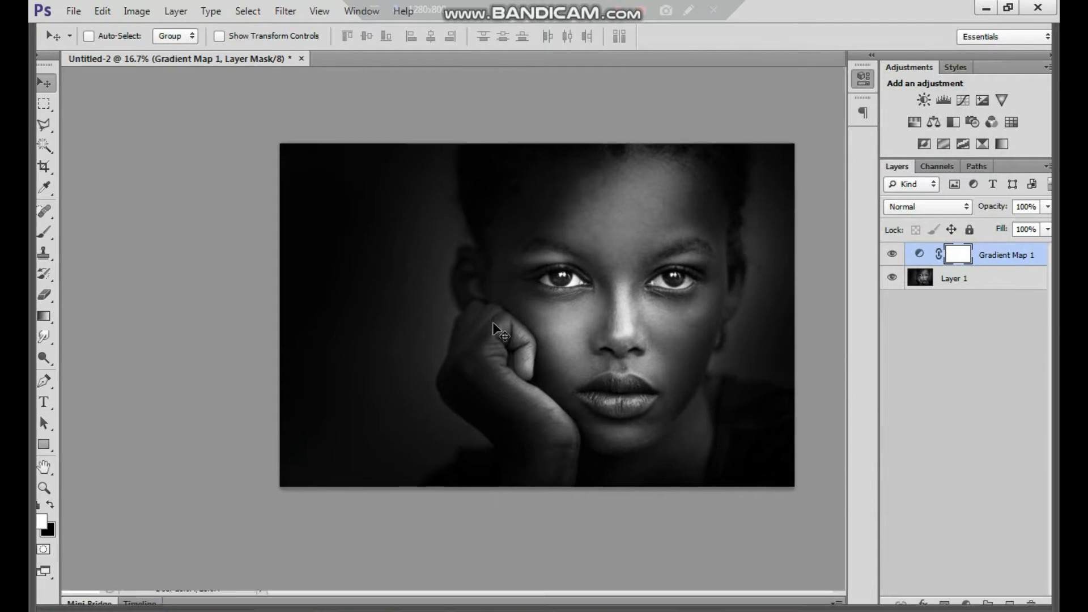
{"action": "key", "text": "Tab"}
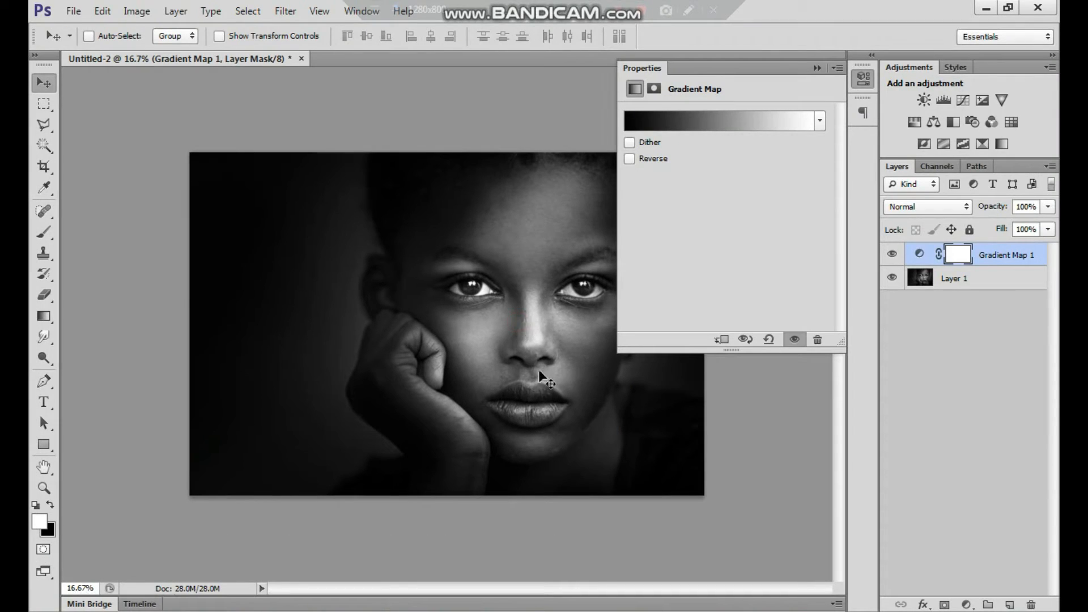
Close the gradient map's Properties panel and the Adjustments panel group to clear the workspace
{"action": "left_click", "coordinate": [838, 68]}
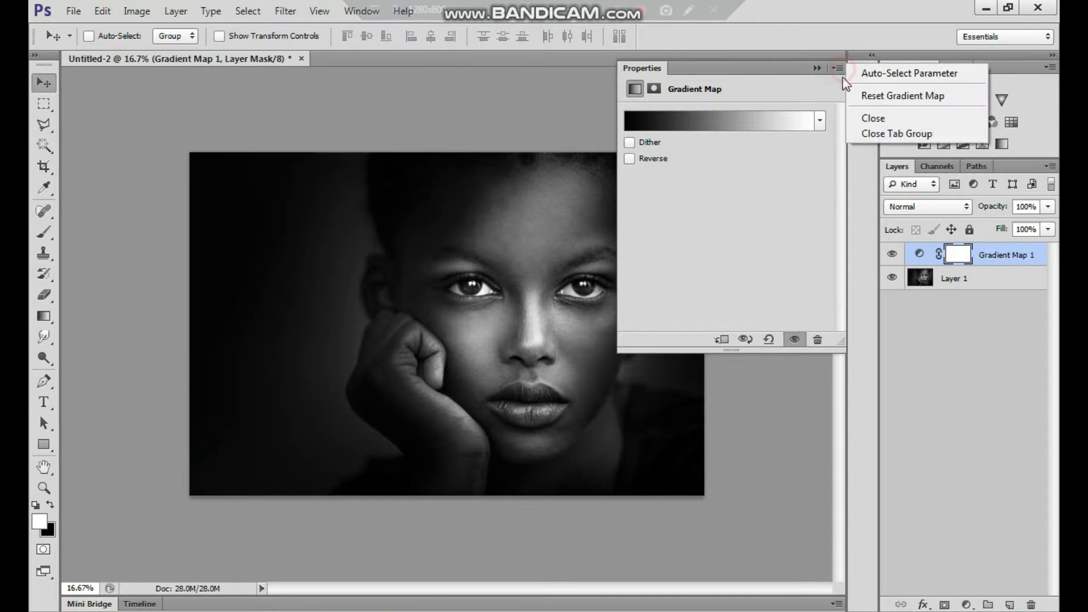
{"action": "left_click", "coordinate": [893, 114]}
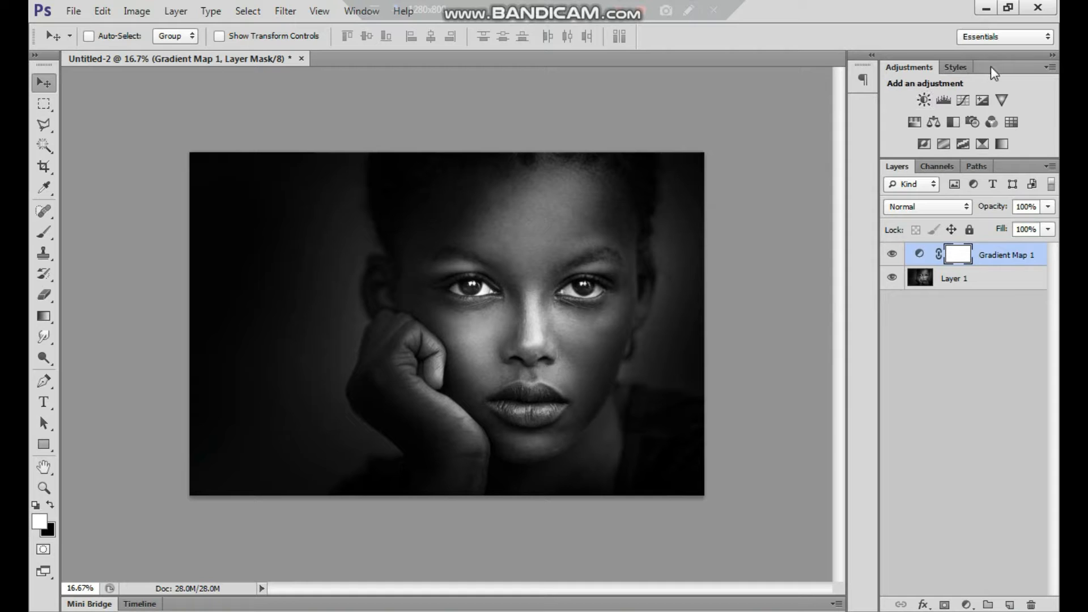
{"action": "left_click_drag", "start_coordinate": [992, 68], "coordinate": [856, 120]}
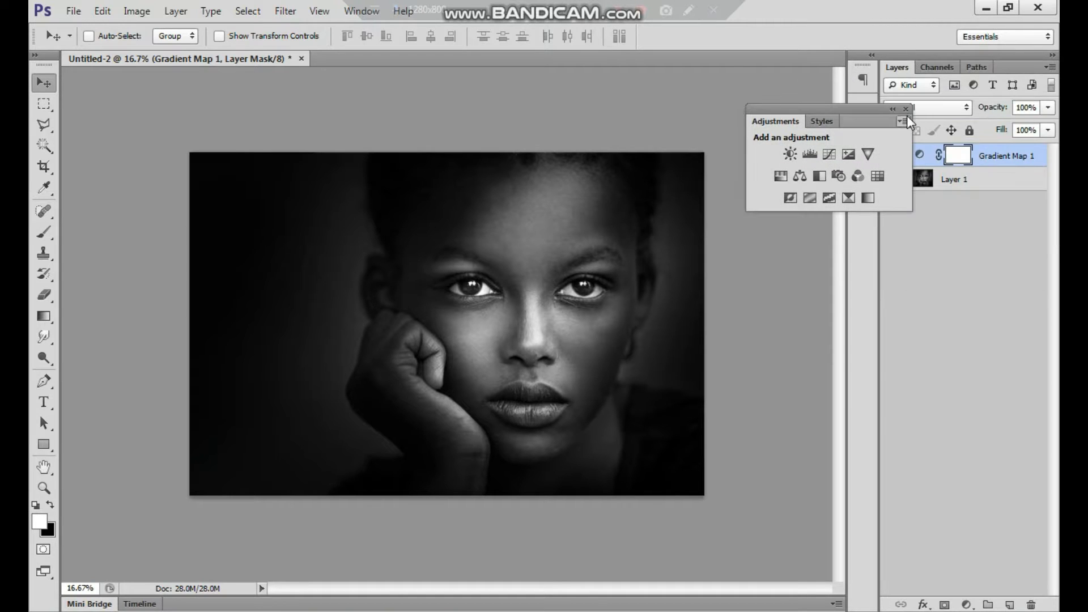
{"action": "left_click", "coordinate": [906, 109]}
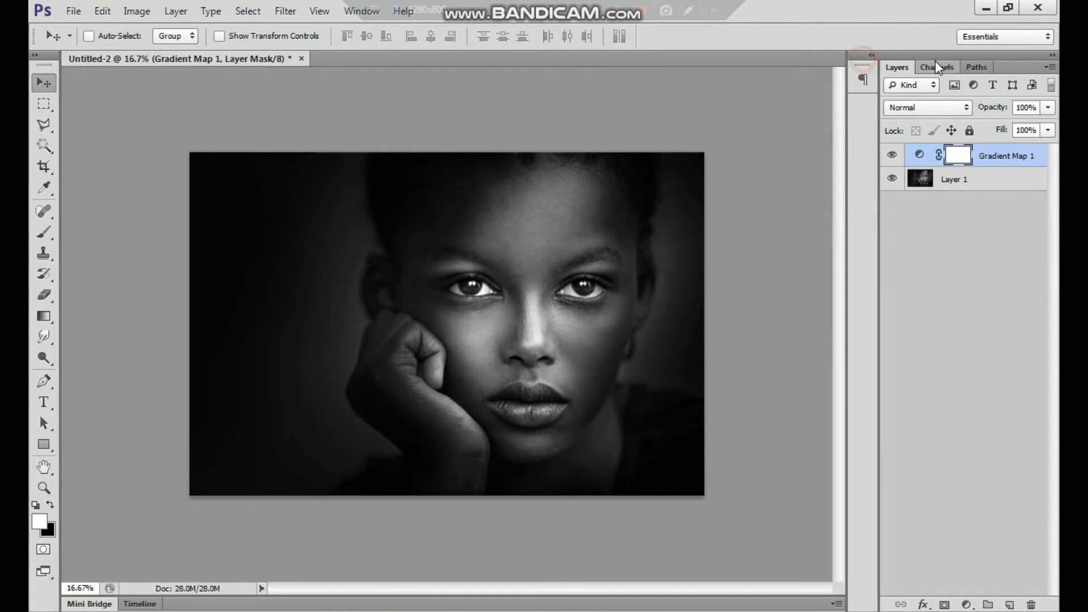
Select Layer 1 and the Gradient Map 1 layer together and convert them to a single smart object
{"action": "left_click", "coordinate": [966, 183]}
{"action": "left_click", "coordinate": [983, 157], "text": "shift"}
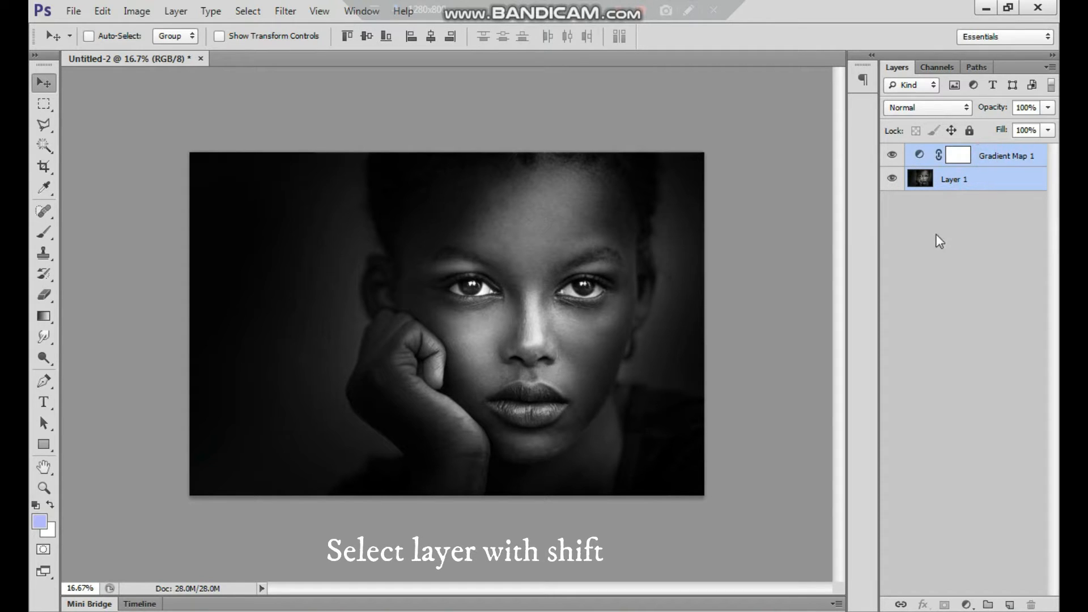
{"action": "left_click", "coordinate": [978, 221]}
{"action": "left_click", "coordinate": [965, 184]}
{"action": "left_click", "coordinate": [982, 163], "text": "shift"}
{"action": "right_click", "coordinate": [968, 175]}
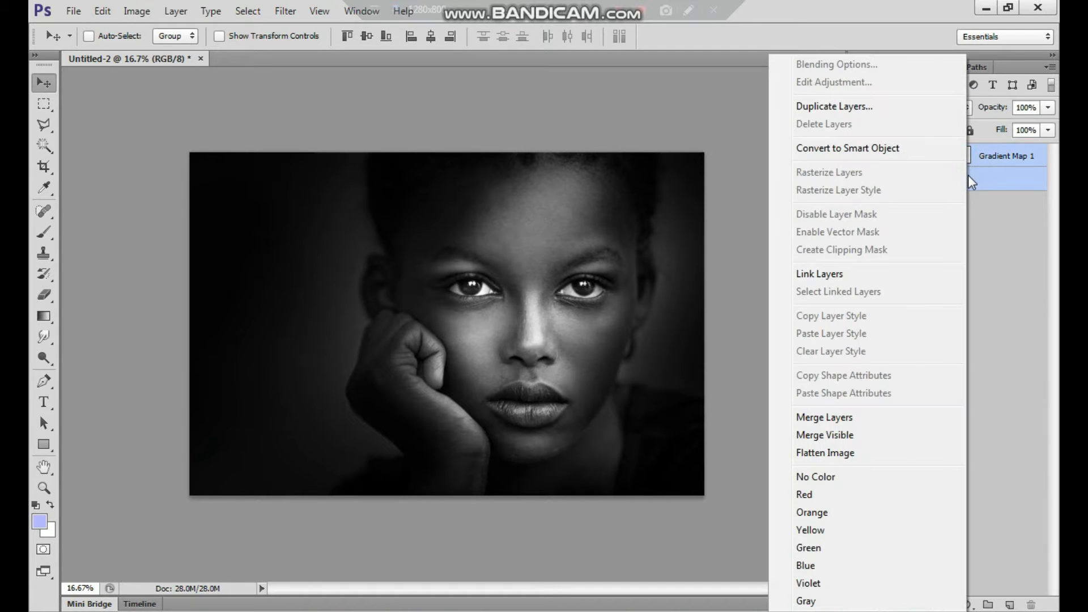
{"action": "left_click", "coordinate": [879, 150]}
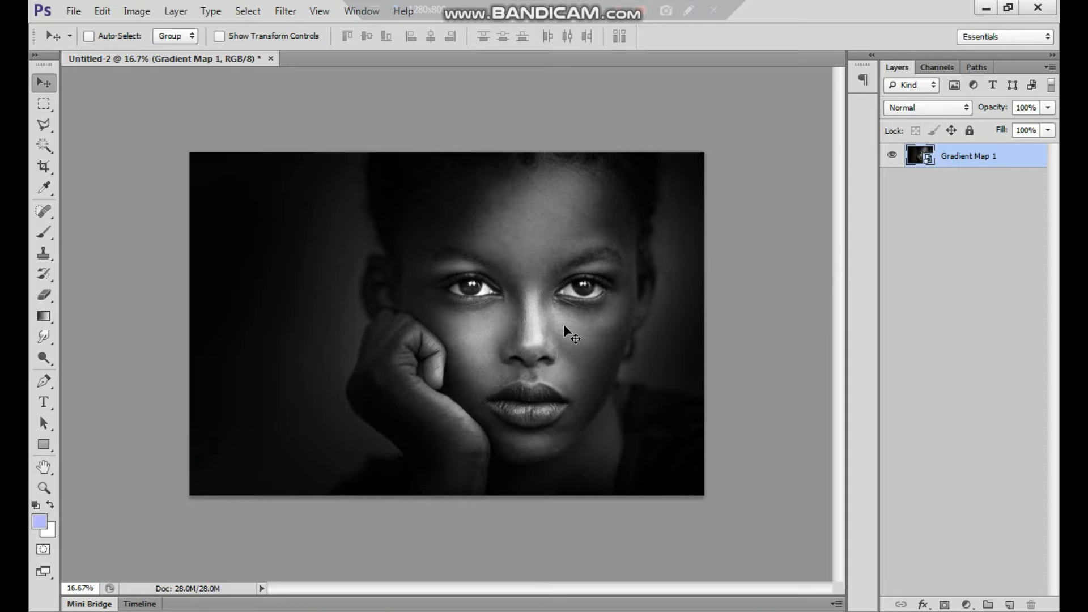
Hide the side panels and bring back only the Layers panel
{"action": "key", "text": "shift+Tab"}
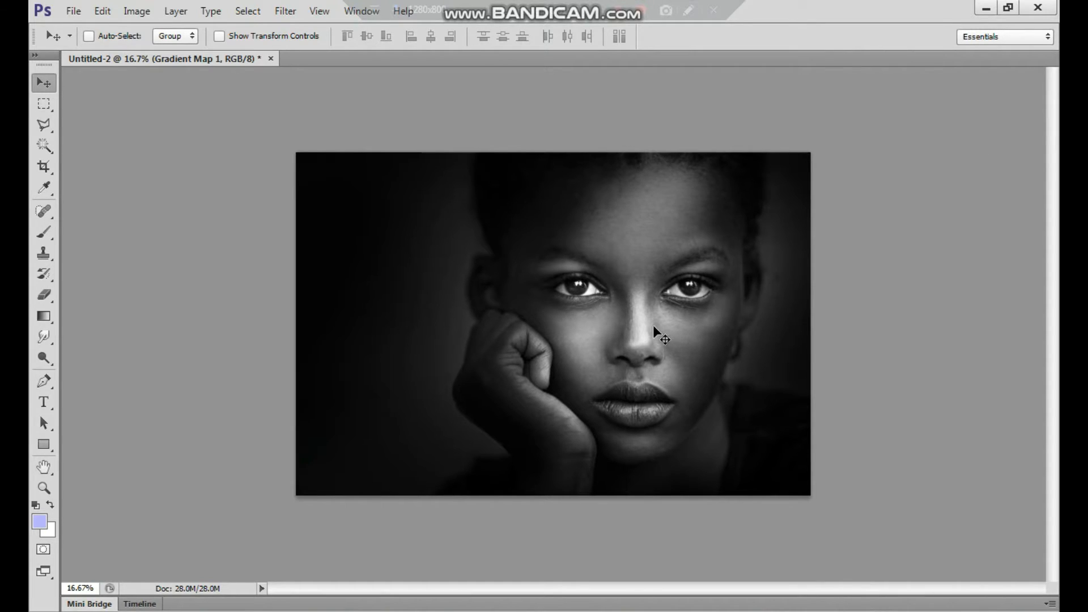
{"action": "left_click", "coordinate": [349, 13]}
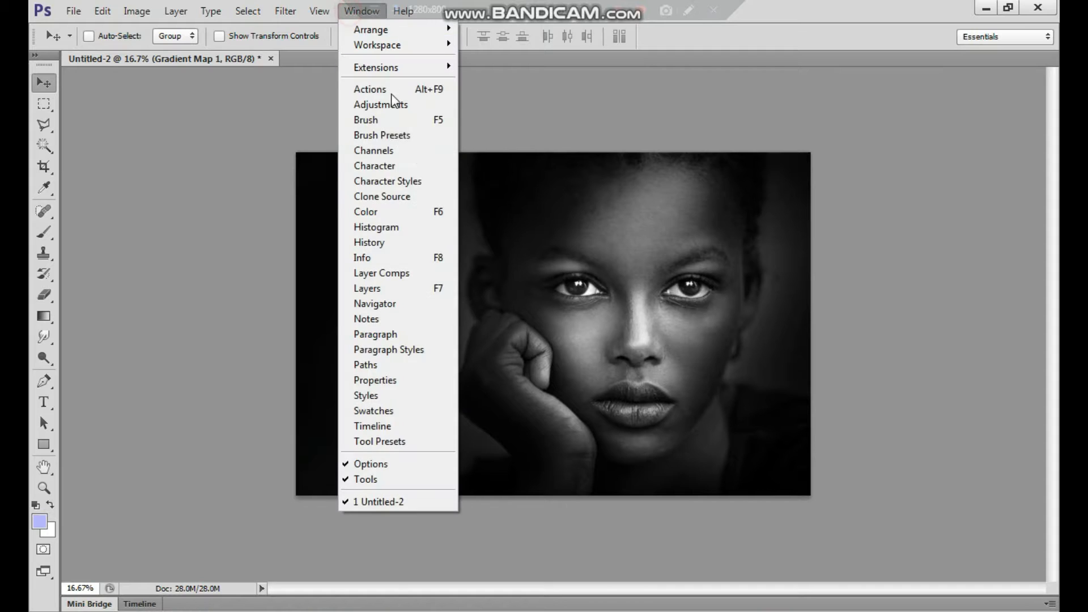
{"action": "left_click", "coordinate": [400, 289]}
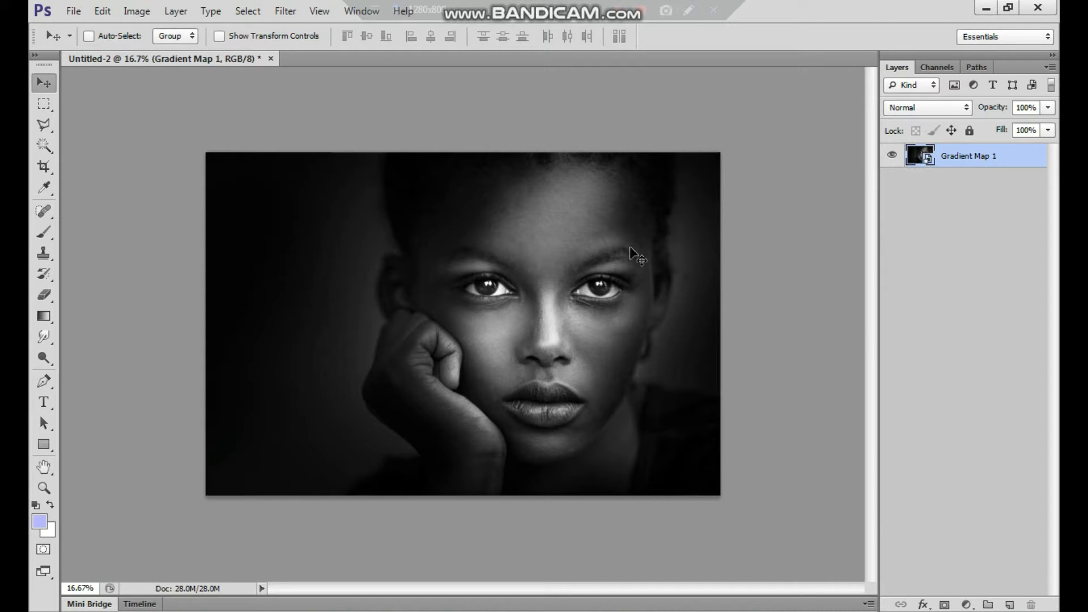
Apply a Gaussian Blur with a 15-pixel radius to the smart object
{"action": "left_click", "coordinate": [290, 17]}
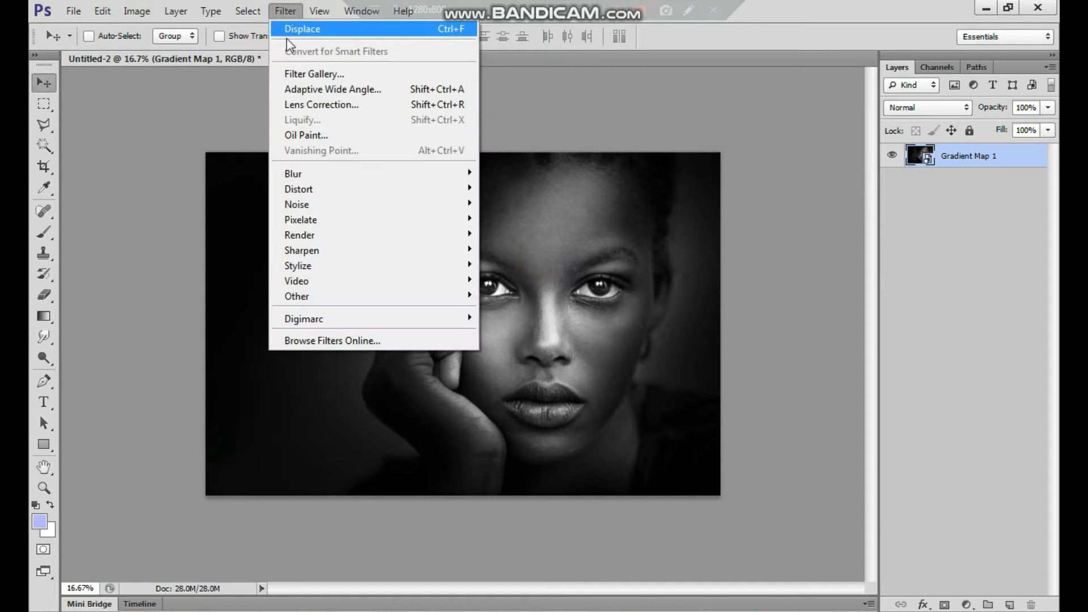
{"action": "mouse_move", "coordinate": [354, 175]}
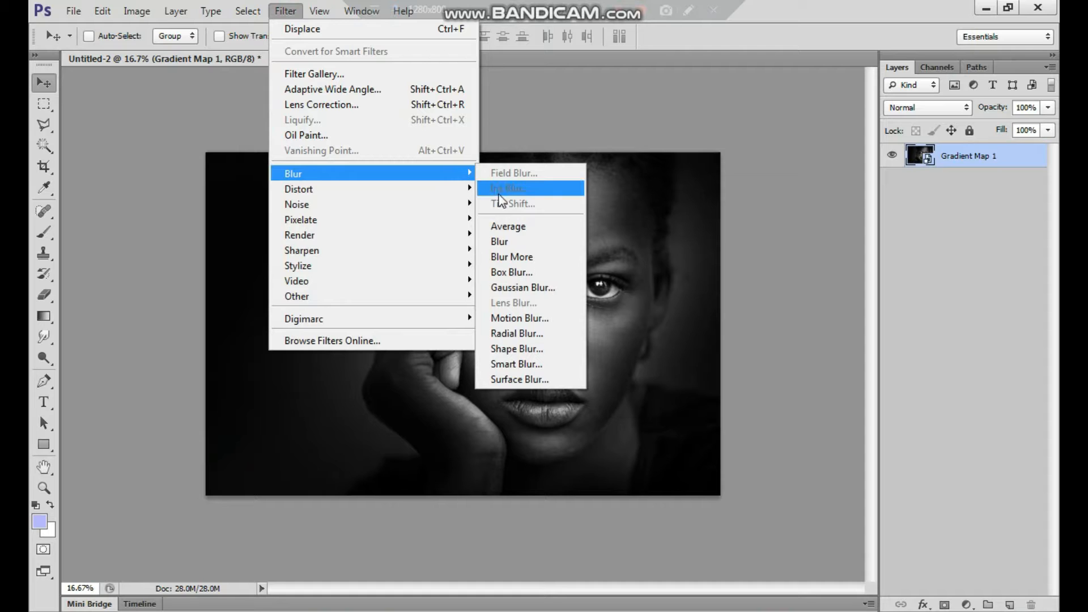
{"action": "left_click", "coordinate": [532, 286]}
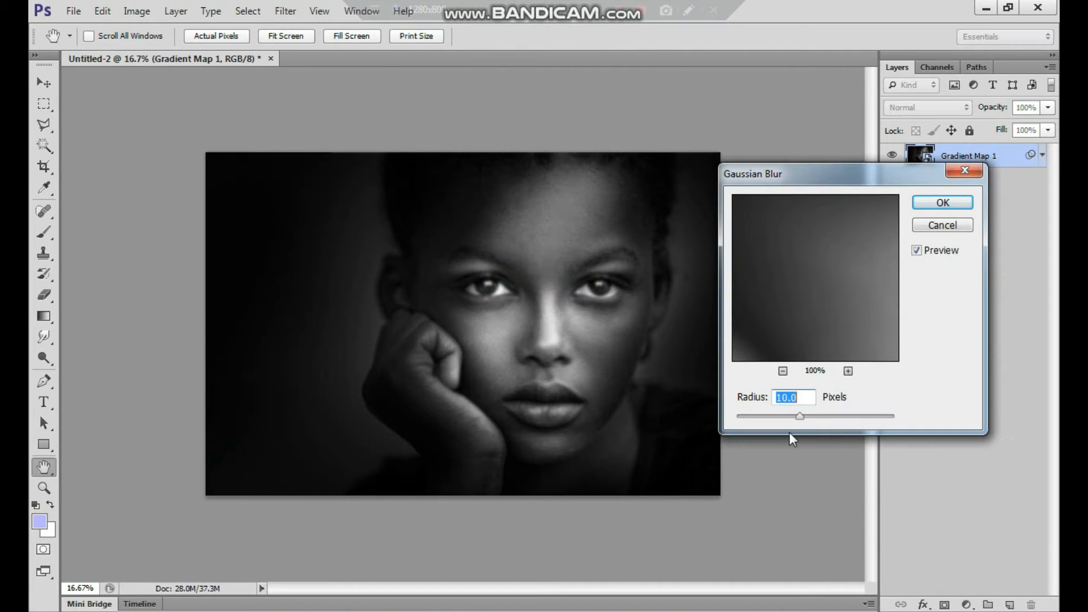
{"action": "type", "text": "15"}
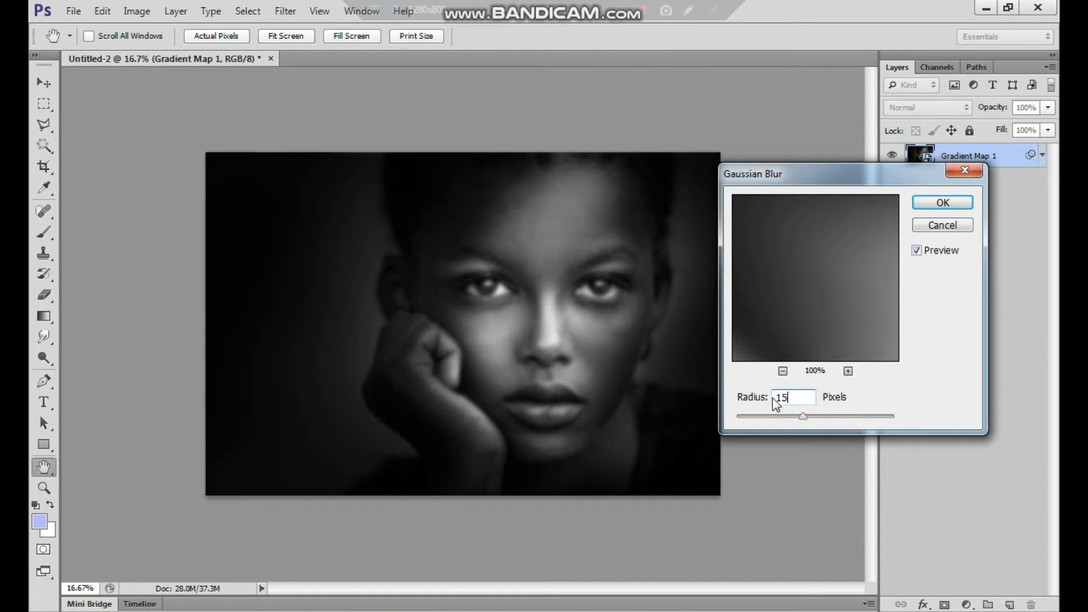
{"action": "left_click", "coordinate": [943, 207]}
Save the blurred document to the Desktop in Photoshop format under the file name map
{"action": "left_click", "coordinate": [73, 10]}
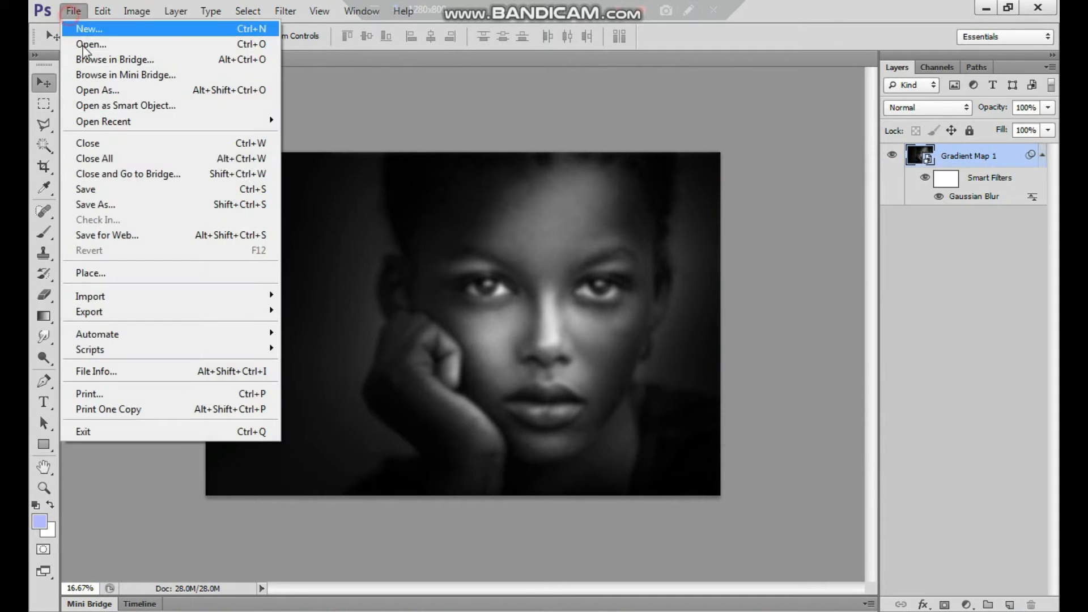
{"action": "left_click", "coordinate": [129, 207]}
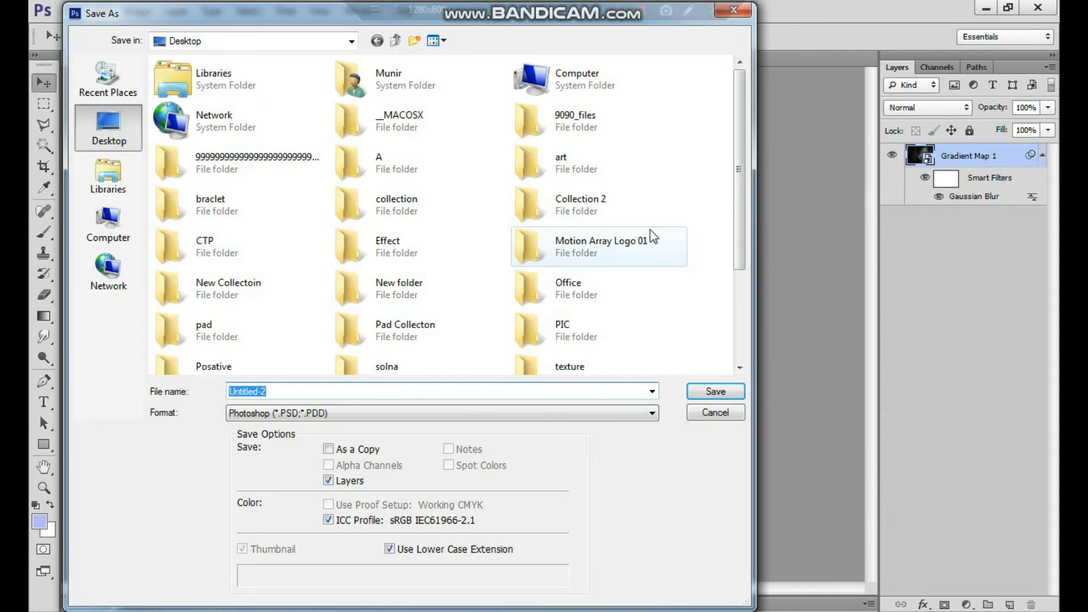
{"action": "scroll", "coordinate": [731, 311], "scroll_direction": "down", "scroll_amount": 5}
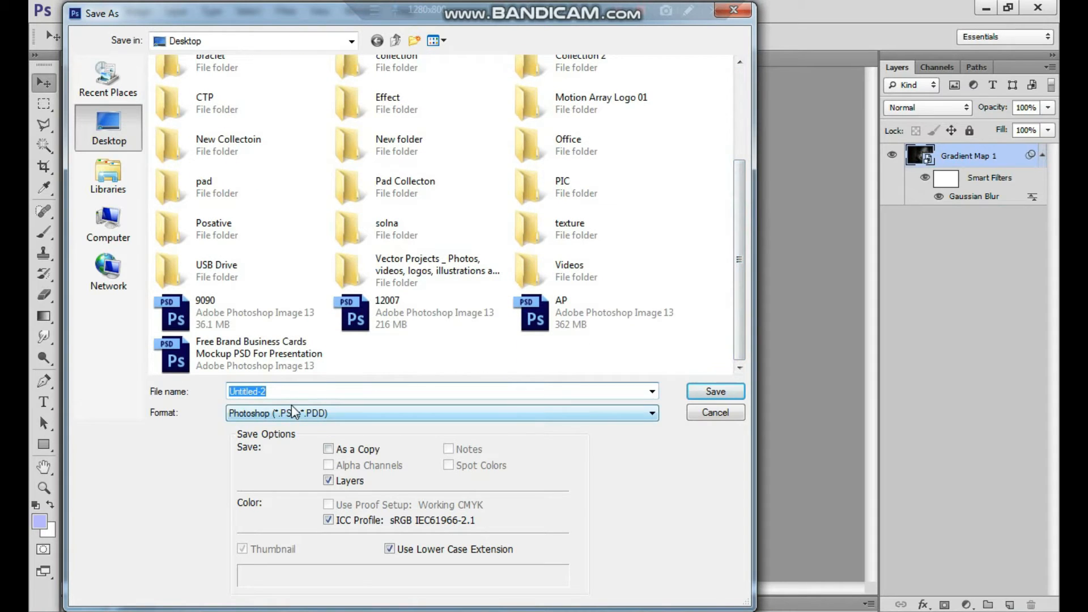
{"action": "type", "text": "map"}
{"action": "left_click", "coordinate": [715, 391]}
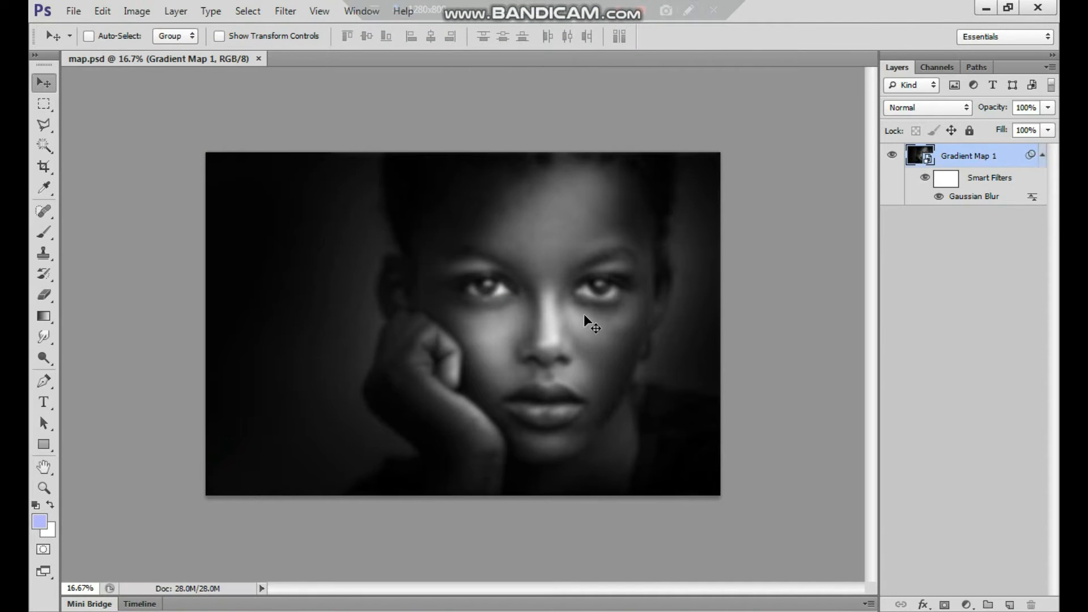
{"action": "left_click", "coordinate": [599, 340]}
{"action": "left_click_drag", "start_coordinate": [597, 339], "coordinate": [585, 336]}
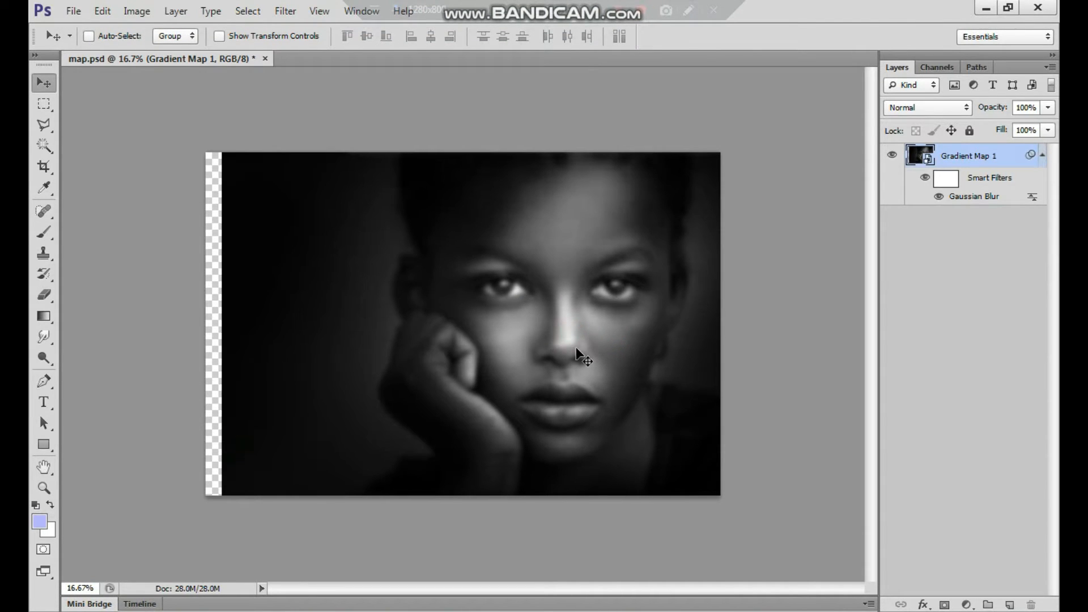
{"action": "key", "text": "ctrl+z"}
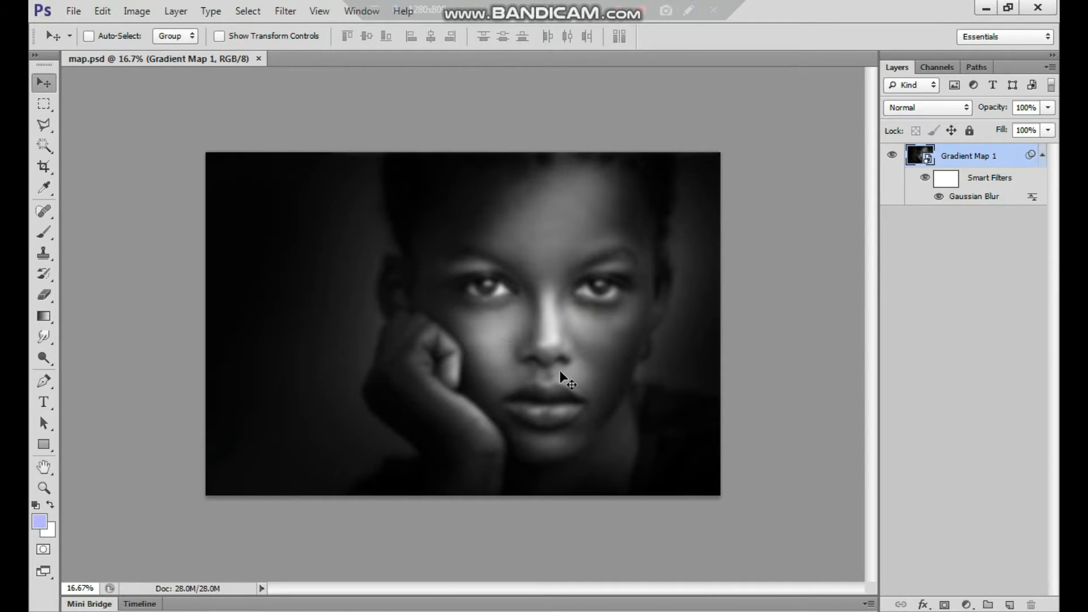
Undo the Gaussian Blur on the portrait smart object
{"action": "key", "text": "ctrl+alt+z"}
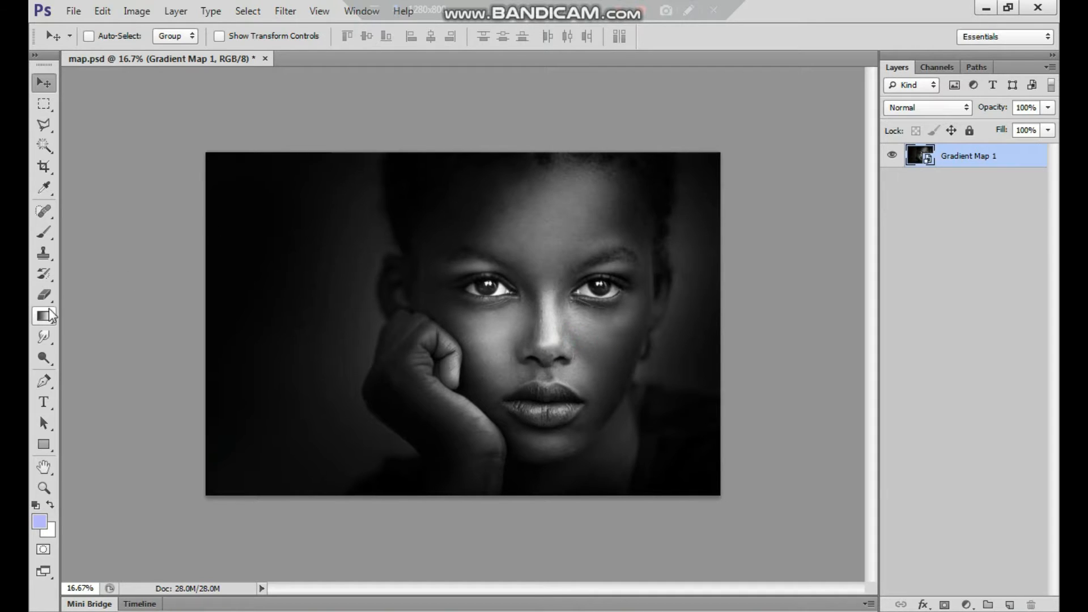
Create a paragraph text box covering nearly the whole portrait and fill its first rows with repeated copies of "Text portrait effect"
{"action": "left_click", "coordinate": [44, 404]}
{"action": "left_click_drag", "start_coordinate": [213, 164], "coordinate": [718, 491]}
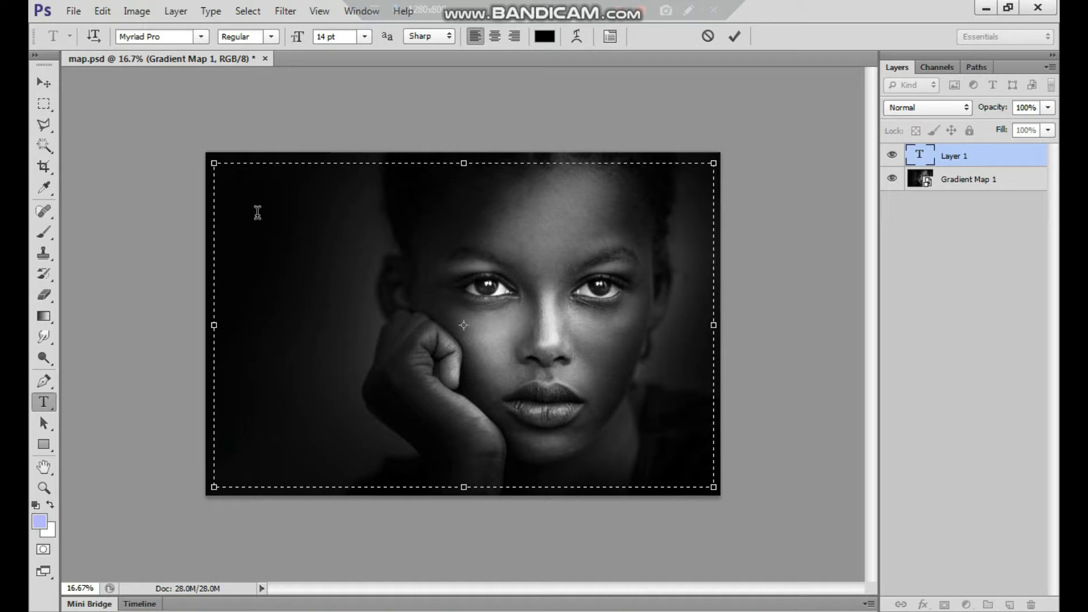
{"action": "key", "text": "ctrl+a"}
{"action": "key", "text": "ctrl+c"}
{"action": "key", "text": "ctrl+v"}
{"action": "key", "text": "ctrl+v"}
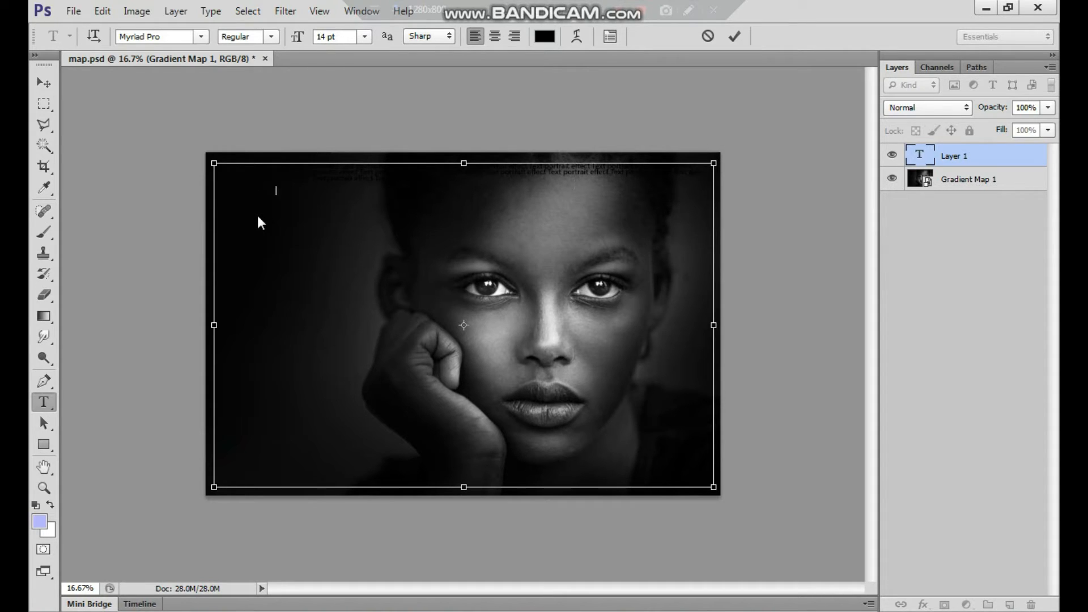
{"action": "key", "text": "ctrl+v"}
{"action": "key", "text": "ctrl+v"}
{"action": "key", "text": "ctrl+v"}
{"action": "key", "text": "ctrl+v"}
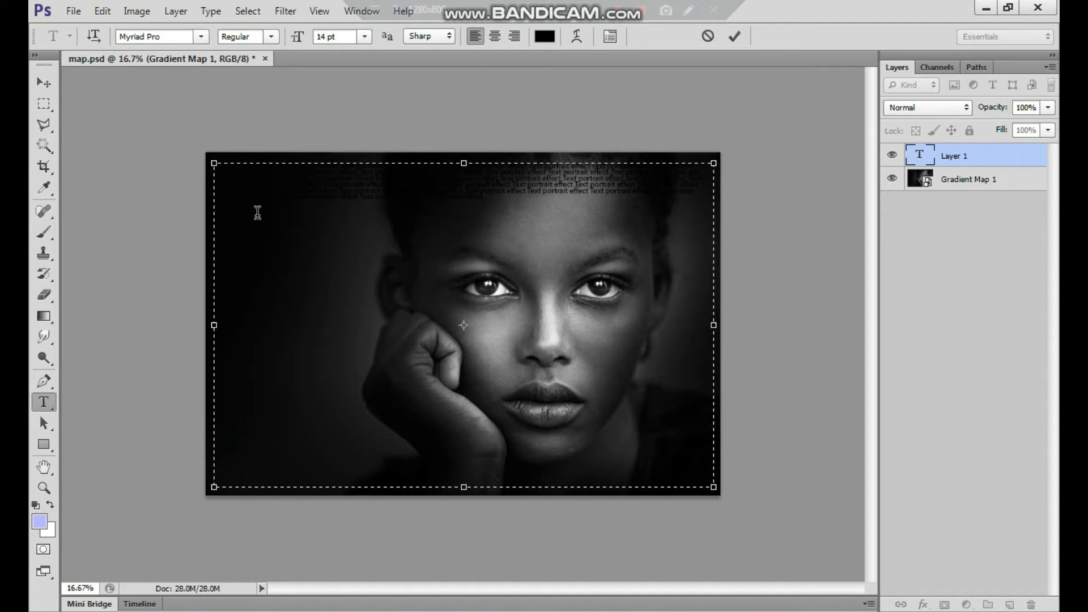
Copy all the text in the box, paste it repeatedly until the lines cover the portrait, and commit the text
{"action": "key", "text": "ctrl+a"}
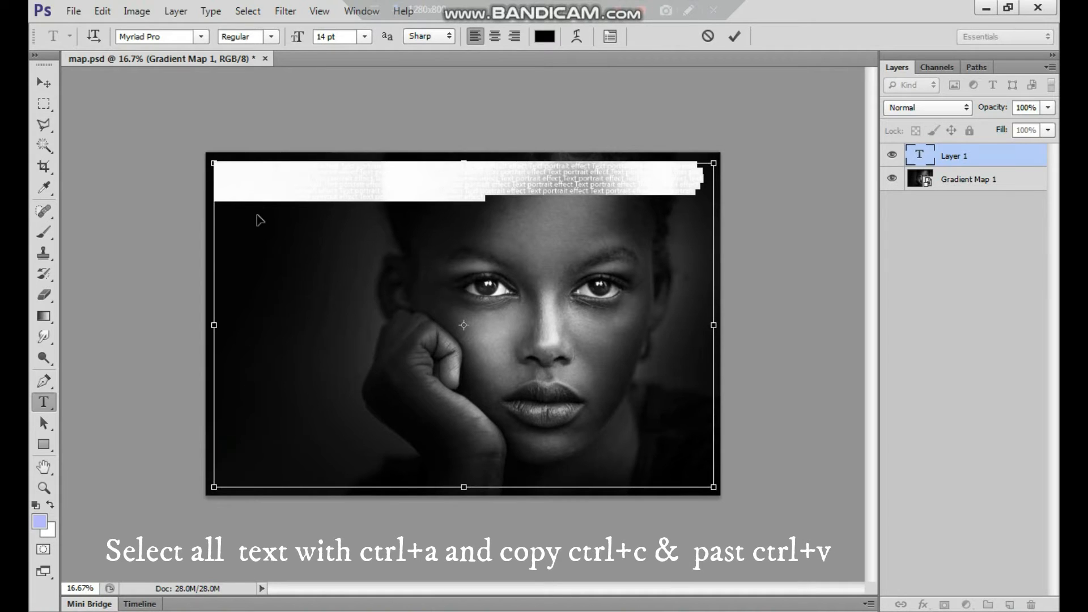
{"action": "key", "text": "ctrl+v"}
{"action": "key", "text": "ctrl+v"}
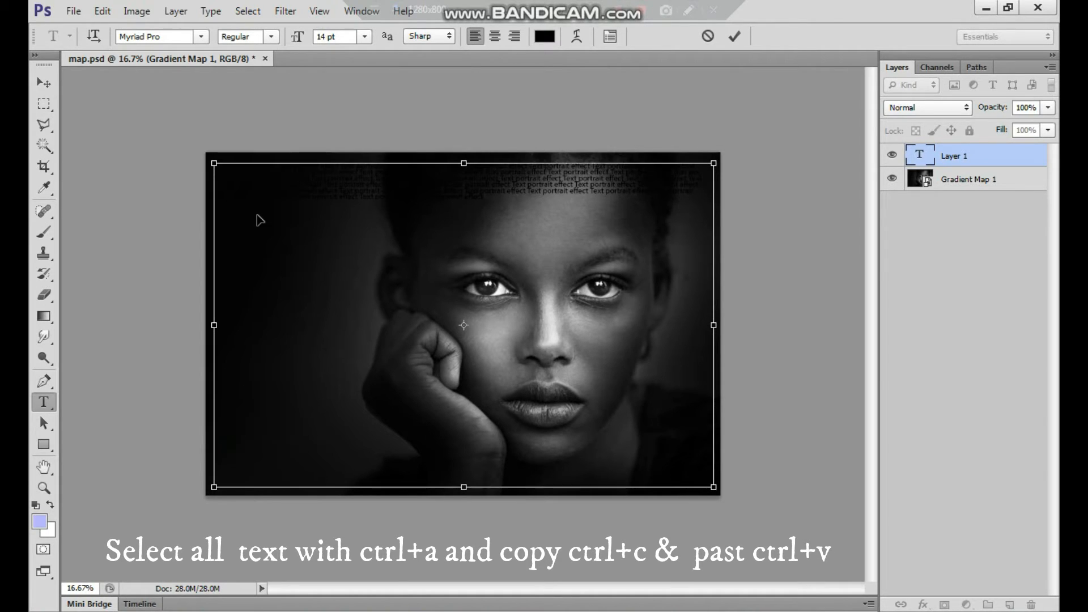
{"action": "key", "text": "ctrl+v"}
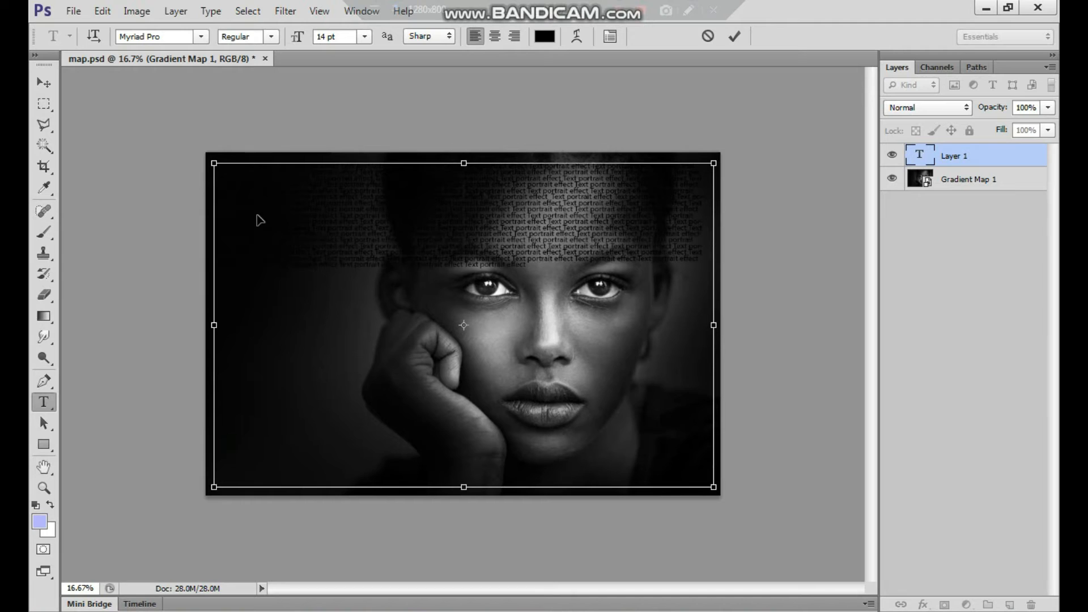
{"action": "key", "text": "ctrl+v"}
{"action": "key", "text": "ctrl+v"}
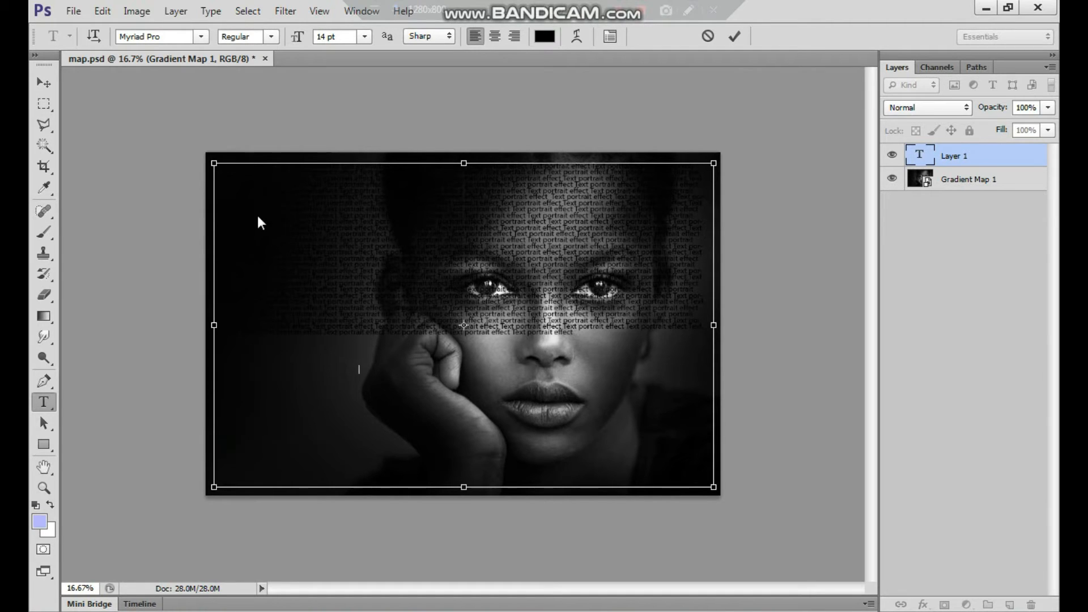
{"action": "key", "text": "ctrl+v"}
{"action": "key", "text": "ctrl+v"}
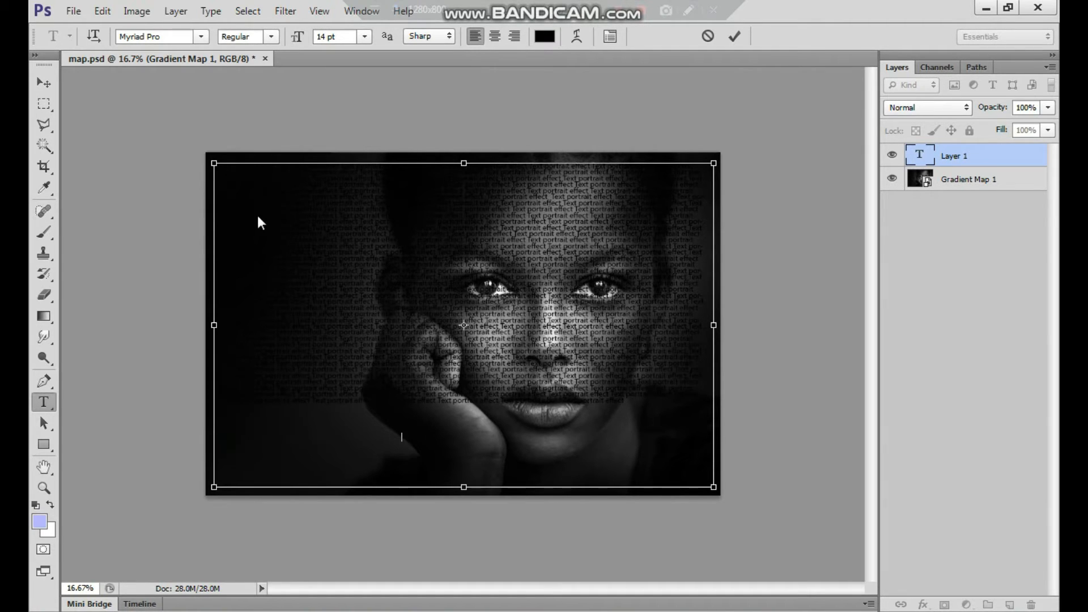
{"action": "key", "text": "ctrl+v"}
{"action": "key", "text": "ctrl+v"}
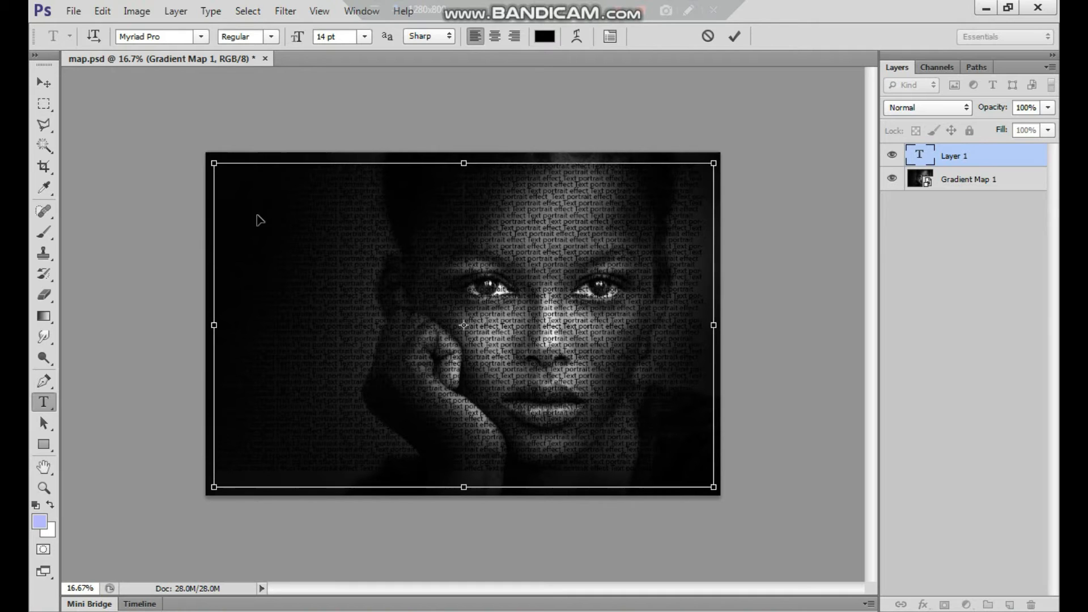
{"action": "left_click", "coordinate": [44, 82]}
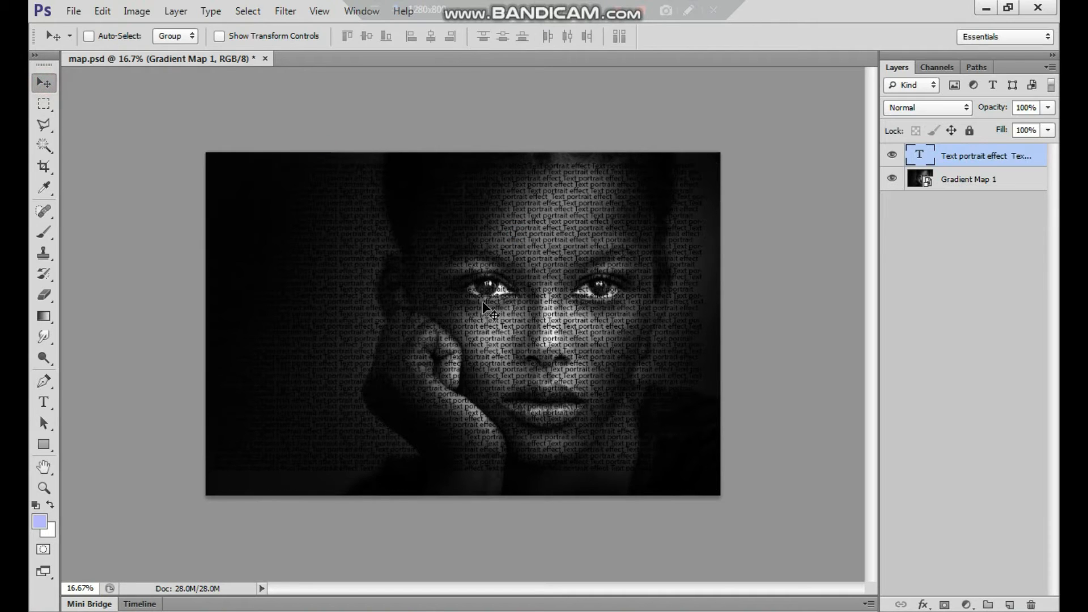
{"action": "key", "text": "Tab"}
{"action": "key", "text": "Tab"}
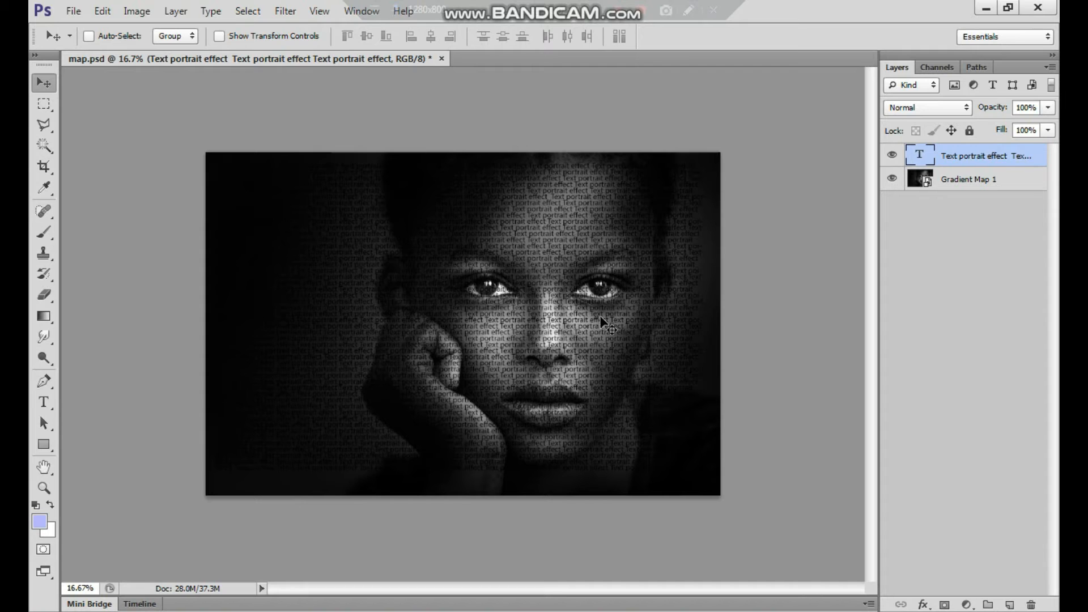
{"action": "left_click_drag", "start_coordinate": [567, 251], "coordinate": [573, 274]}
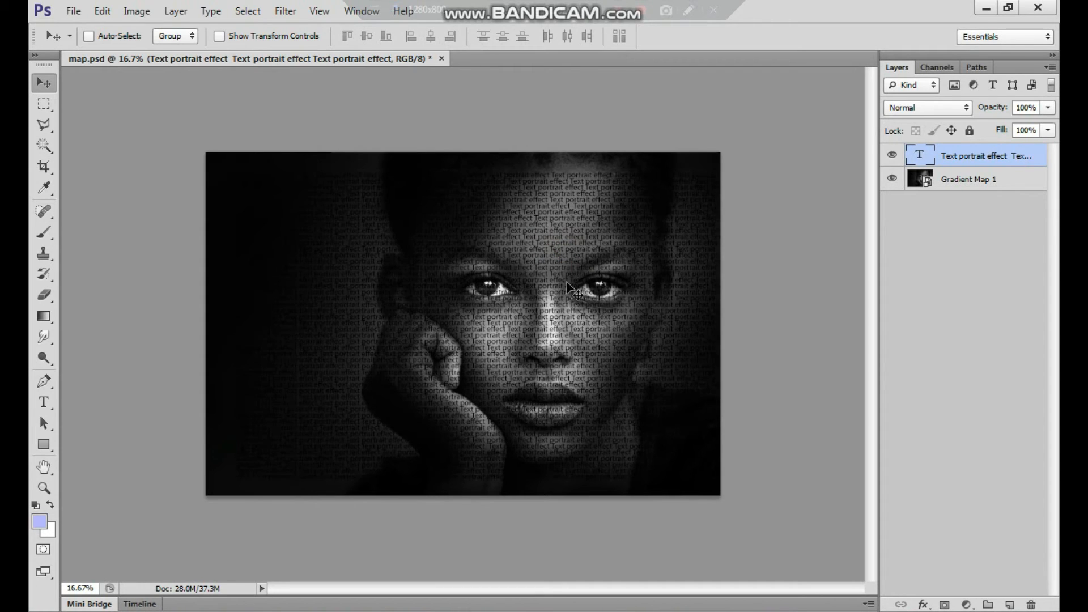
{"action": "key", "text": "ctrl+z"}
Rasterize the text layer and run the Displace filter on it with horizontal and vertical scale both set to 21
{"action": "left_click", "coordinate": [286, 12]}
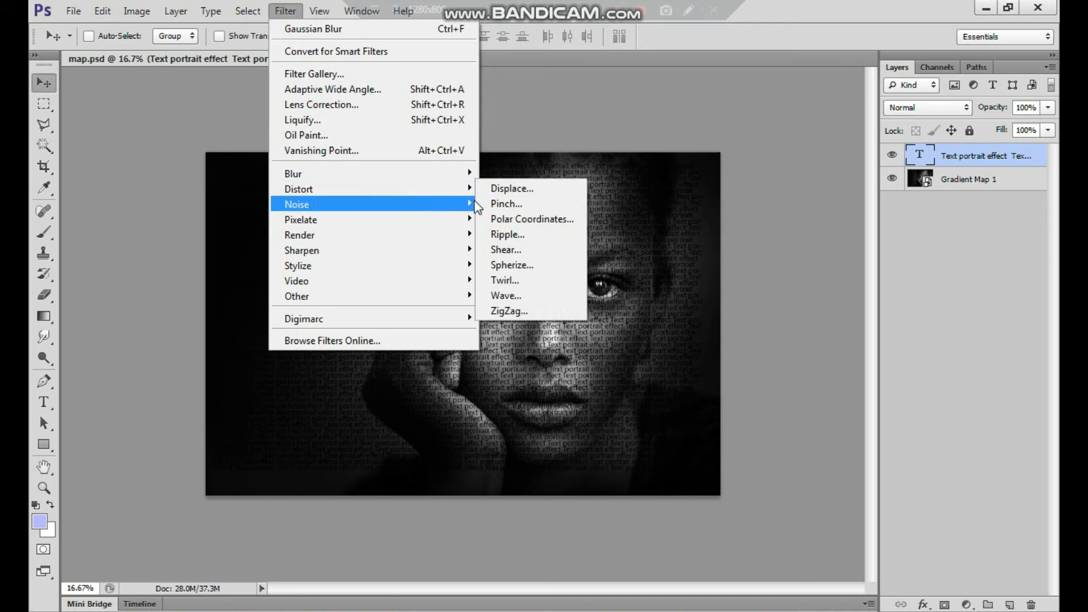
{"action": "left_click", "coordinate": [517, 187]}
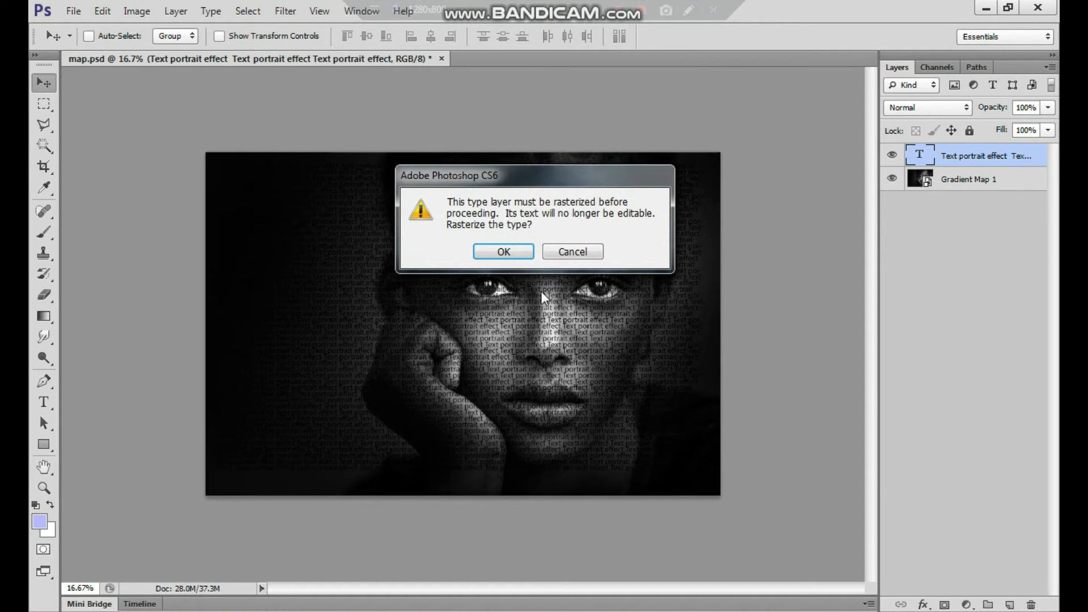
{"action": "left_click", "coordinate": [504, 252]}
{"action": "left_click_drag", "start_coordinate": [560, 151], "coordinate": [819, 131]}
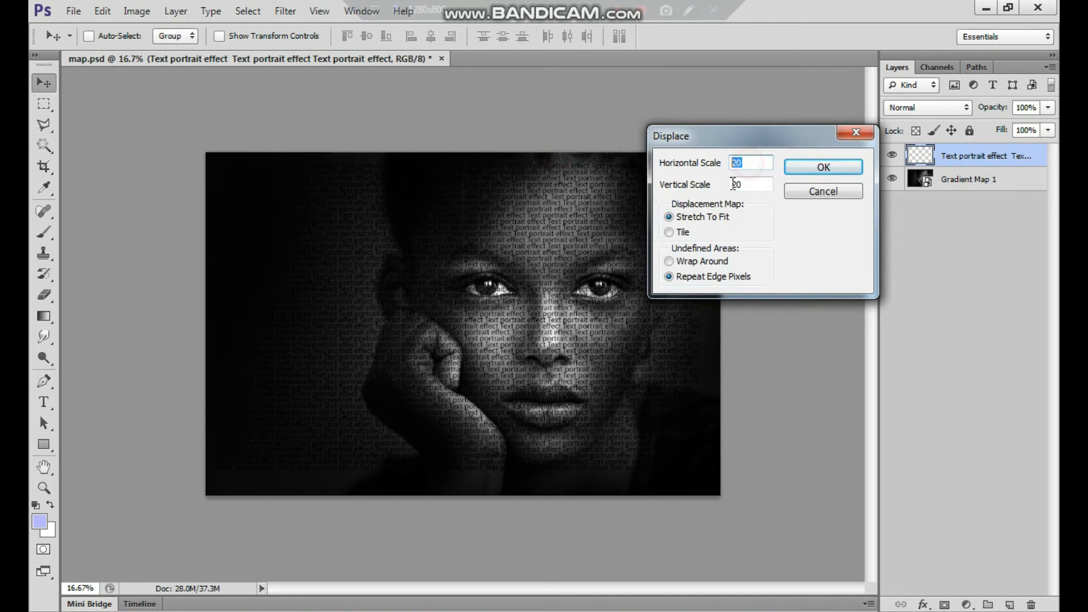
{"action": "type", "text": "21"}
{"action": "key", "text": "Tab"}
{"action": "type", "text": "21"}
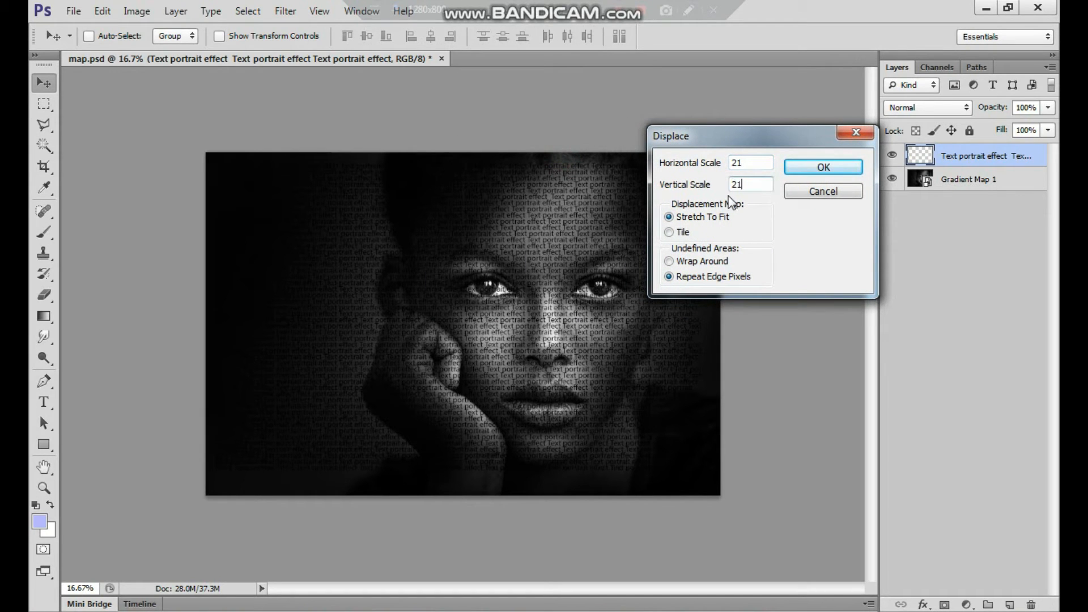
{"action": "left_click", "coordinate": [824, 168]}
Load the map file from the Desktop as the displacement map for the text layer
{"action": "left_click_drag", "start_coordinate": [530, 116], "coordinate": [522, 279]}
{"action": "left_click", "coordinate": [230, 148]}
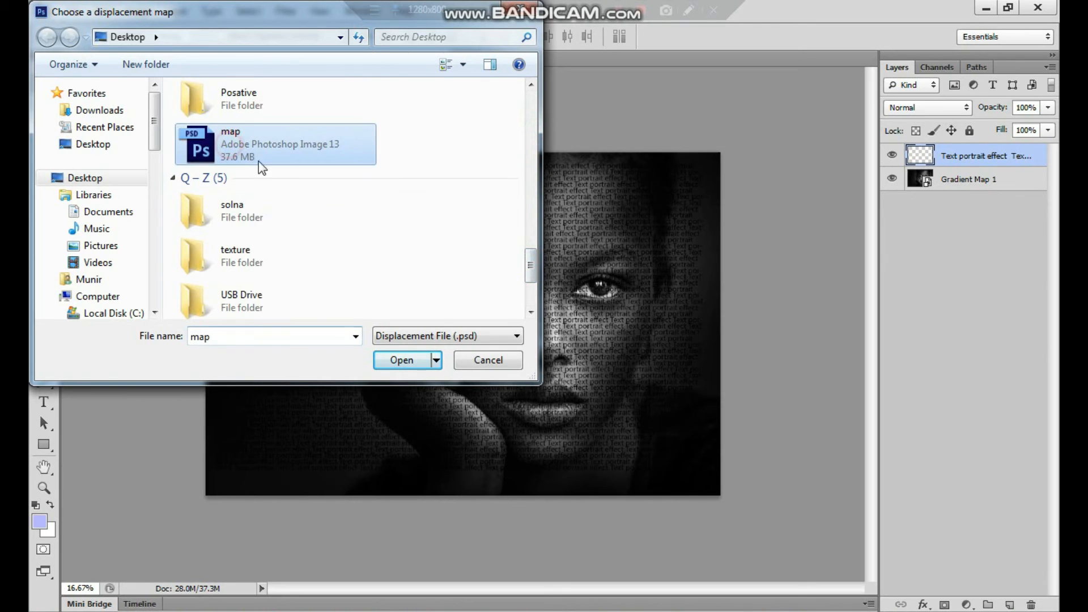
{"action": "left_click", "coordinate": [403, 359]}
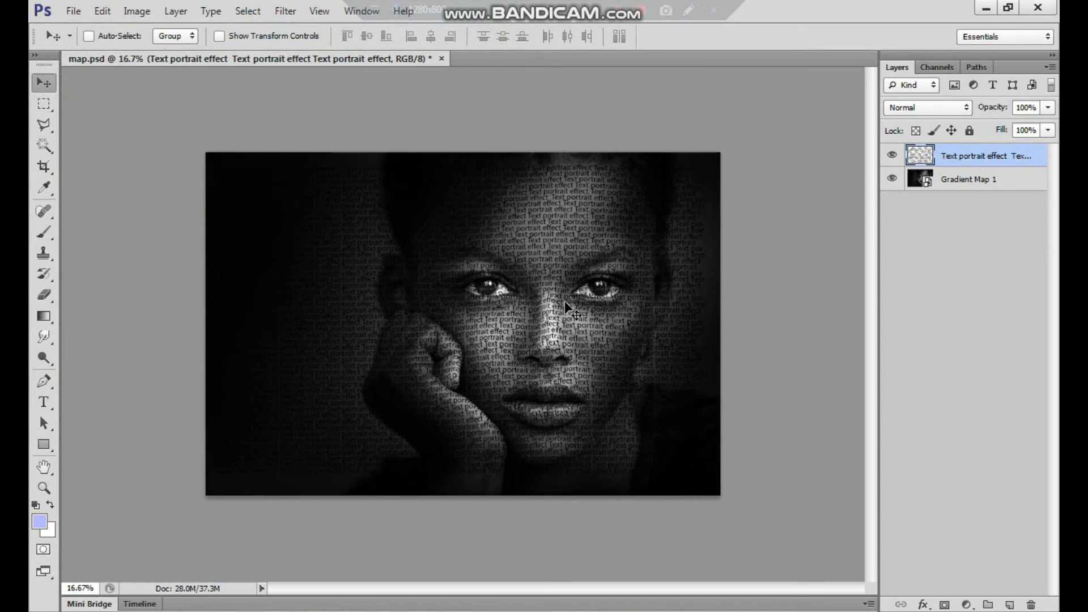
Move the Gradient Map 1 portrait layer above the text layer and clip it to the text
{"action": "scroll", "coordinate": [675, 335], "scroll_direction": "left", "scroll_amount": 1}
{"action": "scroll", "coordinate": [675, 335], "scroll_direction": "right", "scroll_amount": 1}
{"action": "left_click_drag", "start_coordinate": [964, 179], "coordinate": [966, 157]}
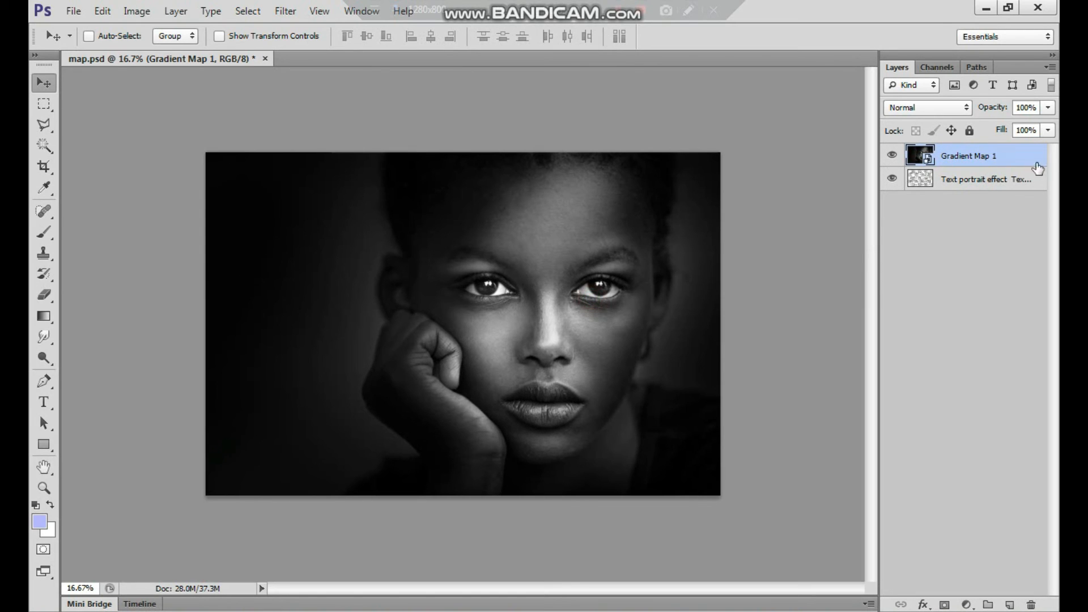
{"action": "right_click", "coordinate": [975, 162]}
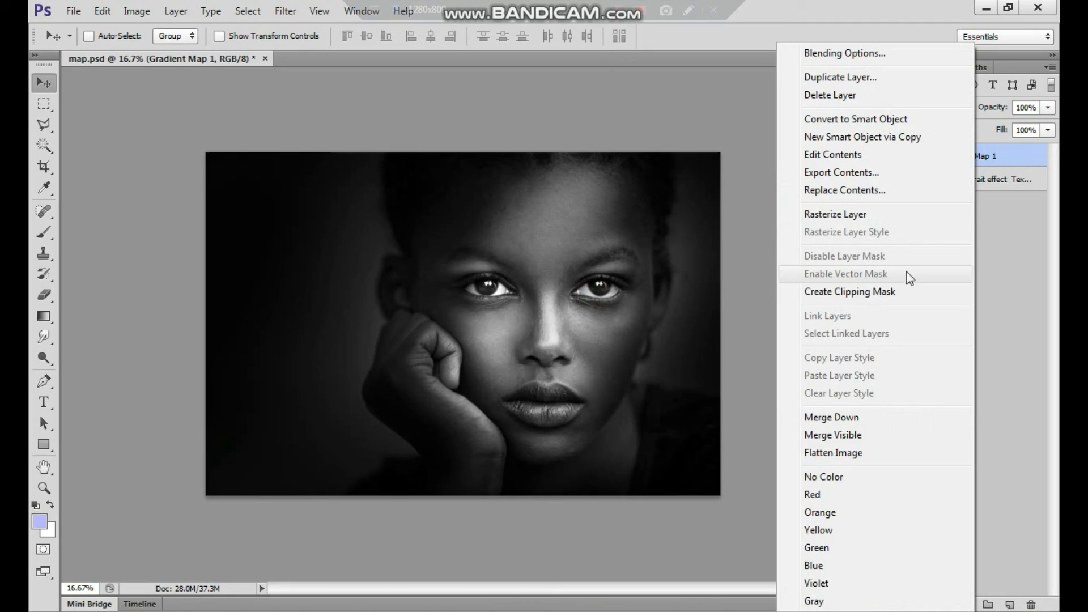
{"action": "left_click", "coordinate": [876, 294]}
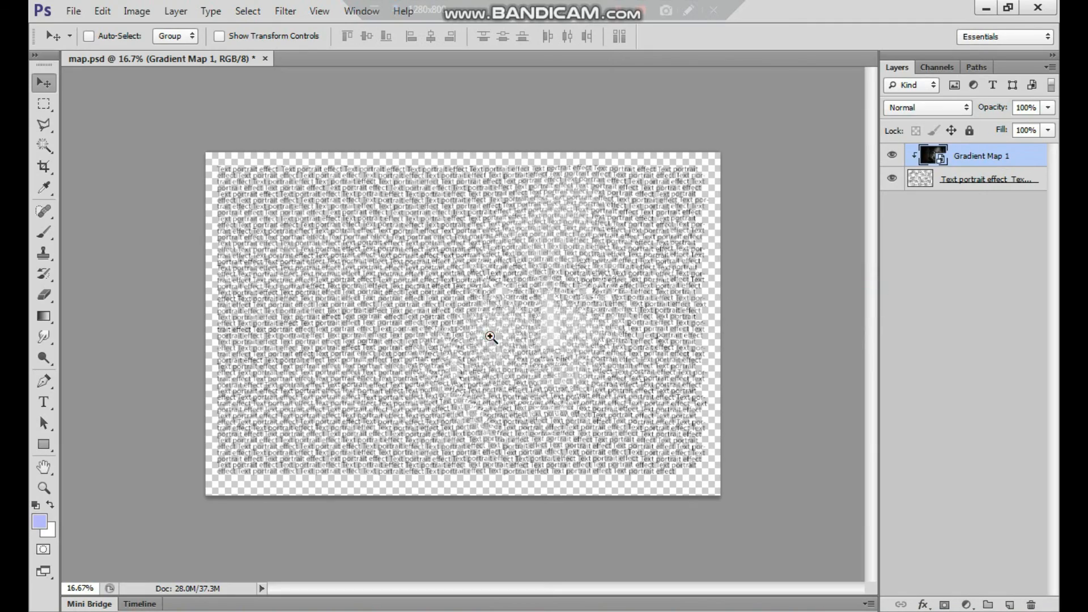
Add a black solid color fill layer and place it beneath the text layer as the background
{"action": "key", "text": "ctrl+plus"}
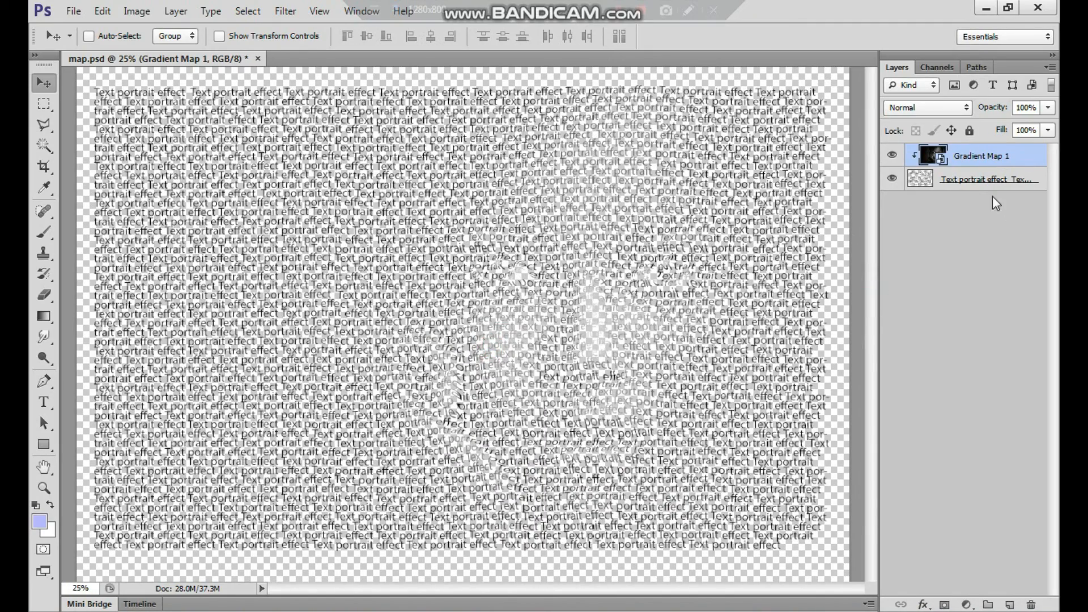
{"action": "left_click", "coordinate": [980, 182]}
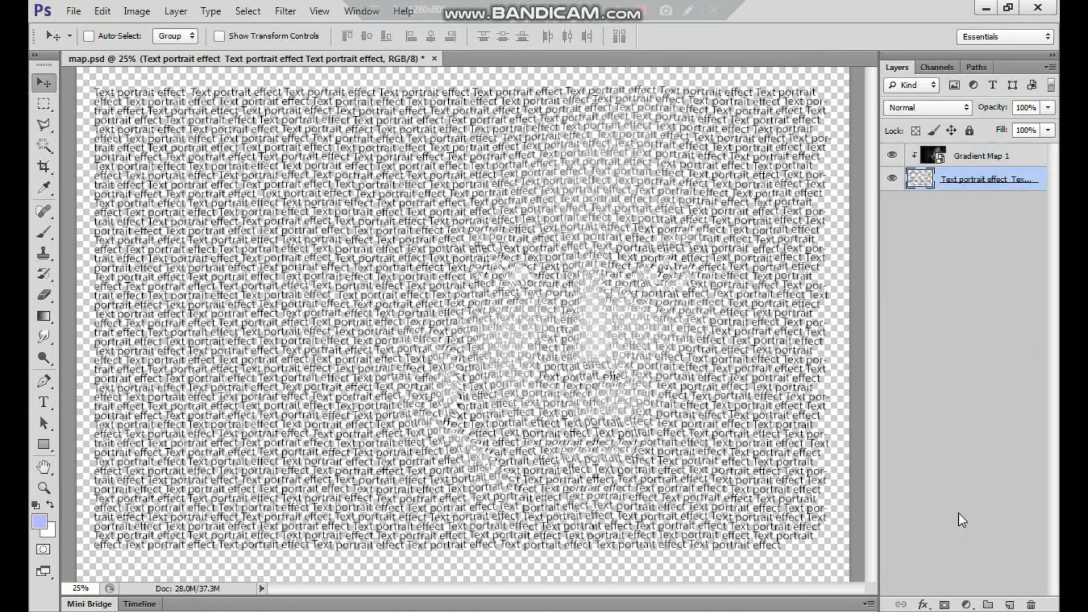
{"action": "left_click", "coordinate": [965, 604]}
{"action": "left_click", "coordinate": [789, 249]}
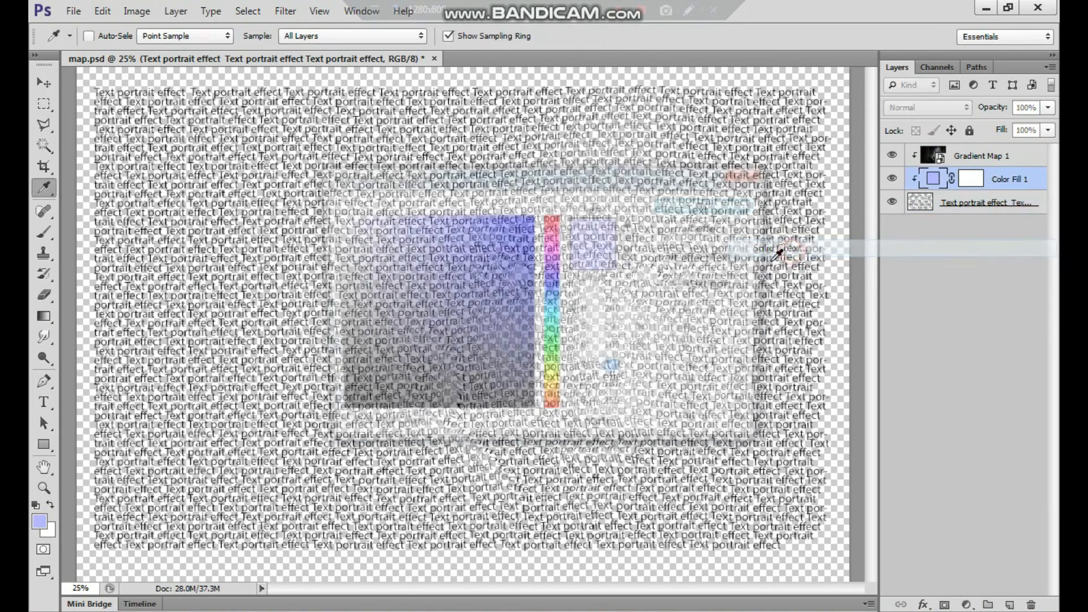
{"action": "mouse_move", "coordinate": [380, 216]}
{"action": "left_mouse_down"}
{"action": "mouse_move", "coordinate": [385, 280]}
{"action": "mouse_move", "coordinate": [340, 414]}
{"action": "mouse_move", "coordinate": [329, 416]}
{"action": "left_mouse_up"}
{"action": "left_click", "coordinate": [722, 205]}
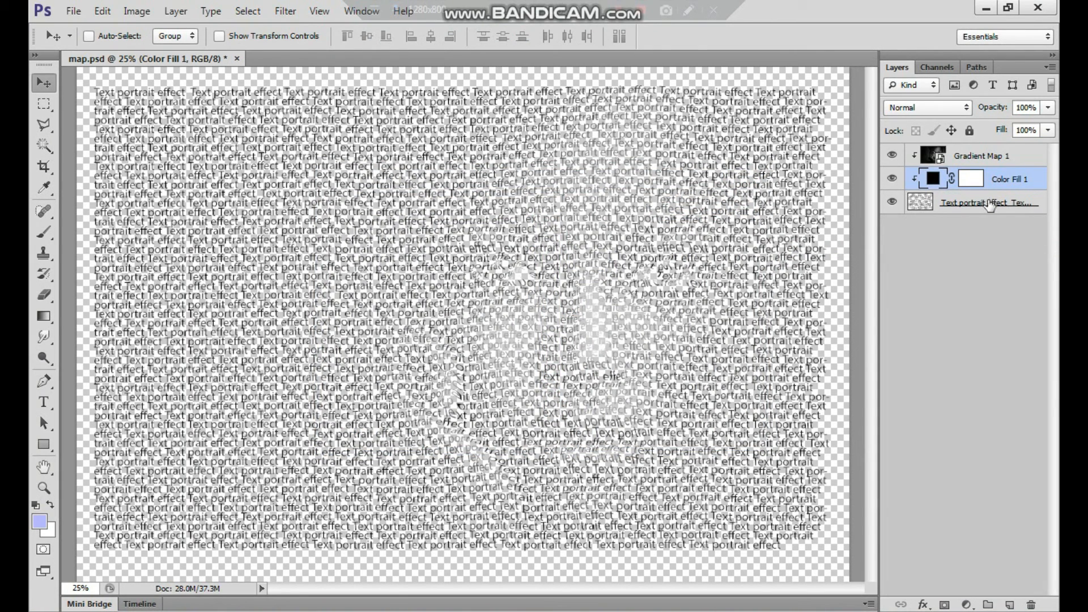
{"action": "left_click_drag", "start_coordinate": [1000, 184], "coordinate": [989, 215]}
Examine the text portrait up close across the face and hand, and as a whole
{"action": "left_click", "coordinate": [593, 370], "text": "alt"}
{"action": "left_click", "coordinate": [543, 341], "text": "ctrl"}
{"action": "left_click", "coordinate": [544, 341], "text": "ctrl"}
{"action": "left_click_drag", "start_coordinate": [667, 379], "coordinate": [595, 418]}
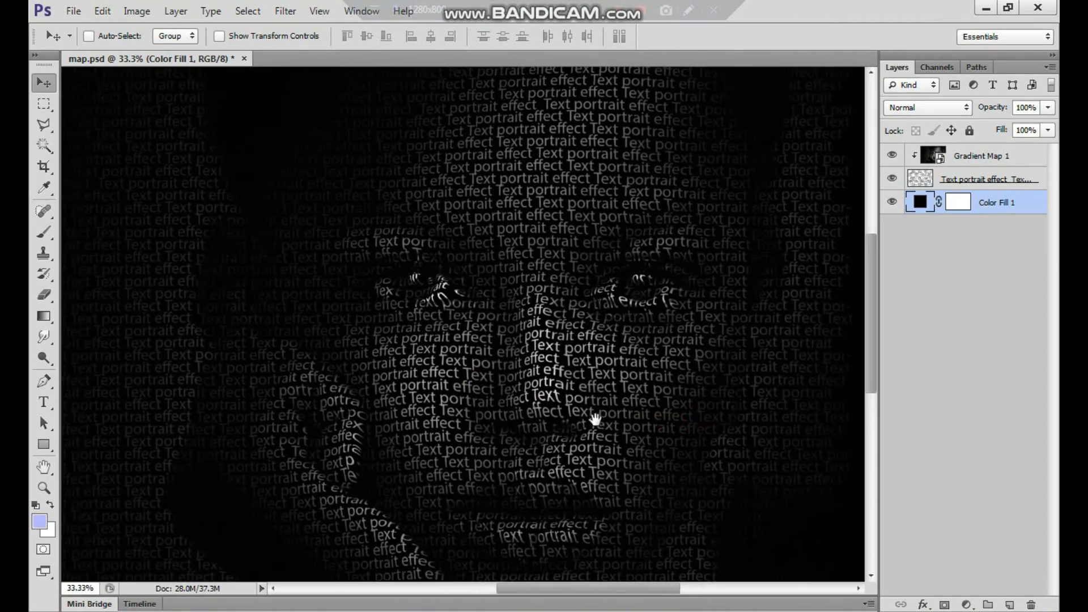
{"action": "left_click_drag", "start_coordinate": [508, 386], "coordinate": [583, 452]}
{"action": "left_click_drag", "start_coordinate": [597, 381], "coordinate": [505, 357]}
{"action": "left_click_drag", "start_coordinate": [590, 376], "coordinate": [576, 376]}
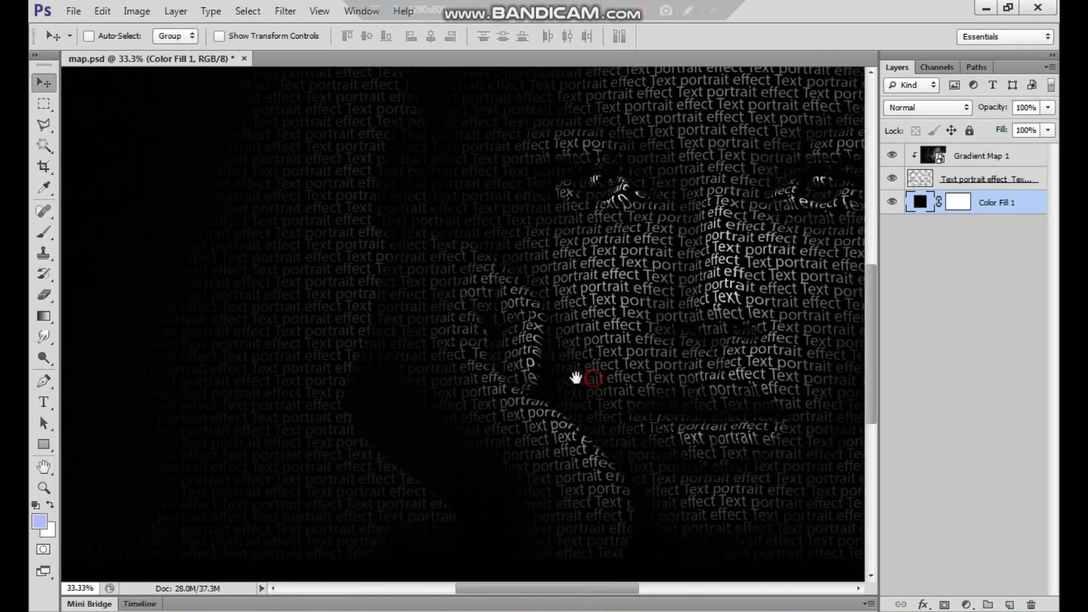
{"action": "left_click", "coordinate": [644, 376], "text": "alt"}
{"action": "left_click", "coordinate": [586, 350], "text": "ctrl"}
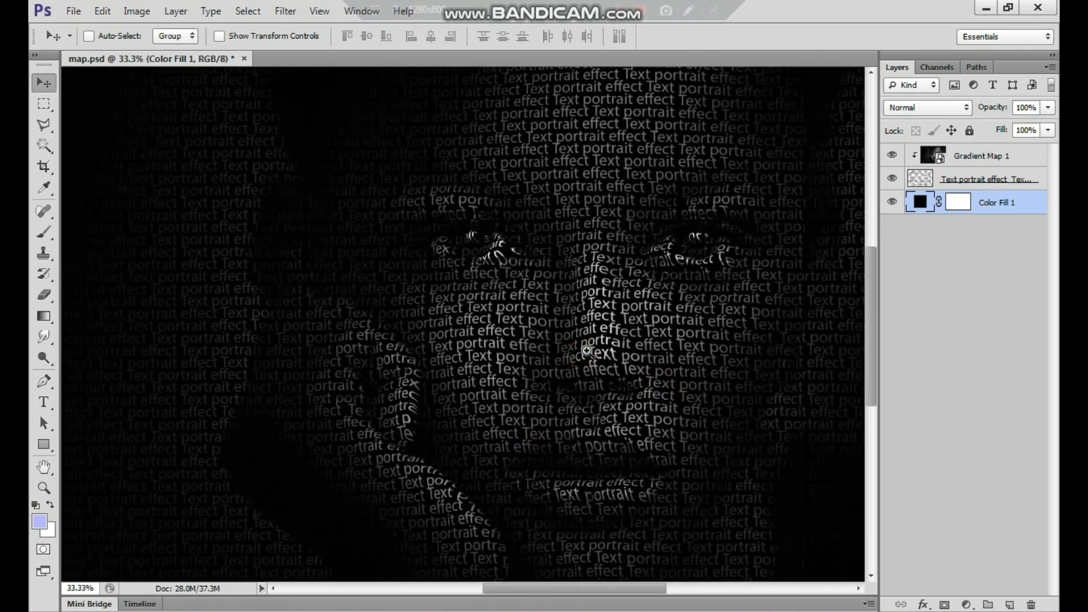
{"action": "left_click", "coordinate": [588, 350], "text": "alt"}
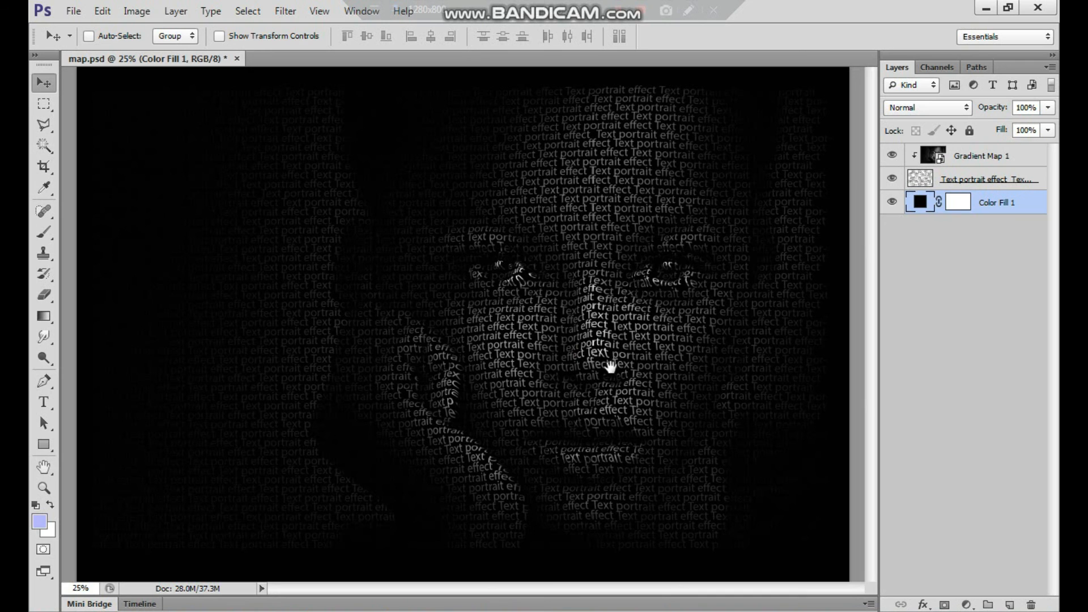
{"action": "left_click", "coordinate": [603, 374], "text": "ctrl"}
{"action": "left_click", "coordinate": [600, 374], "text": "alt"}
{"action": "left_click", "coordinate": [590, 375], "text": "ctrl"}
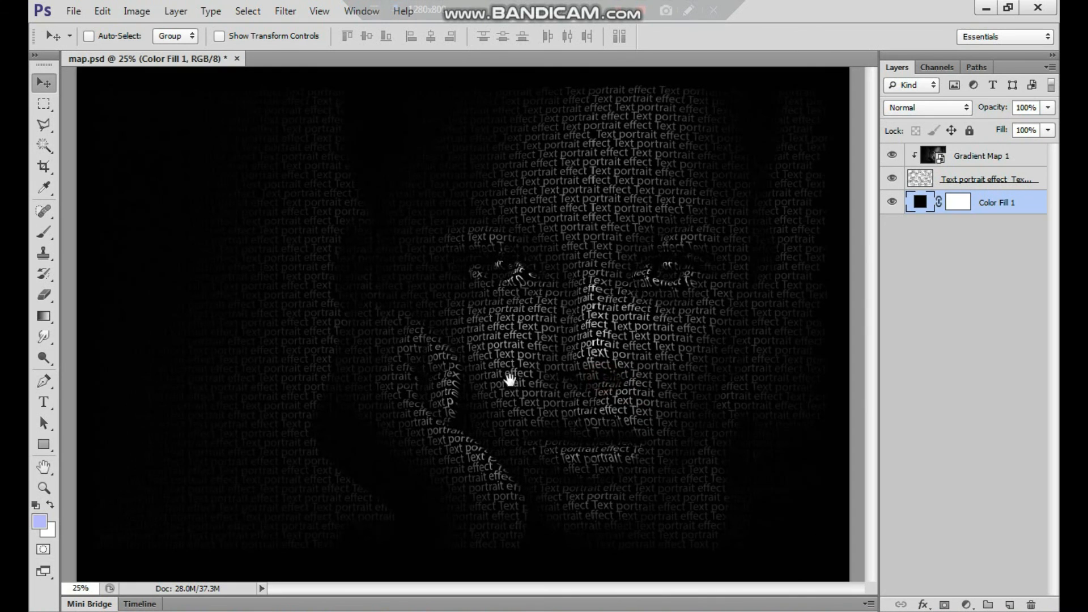